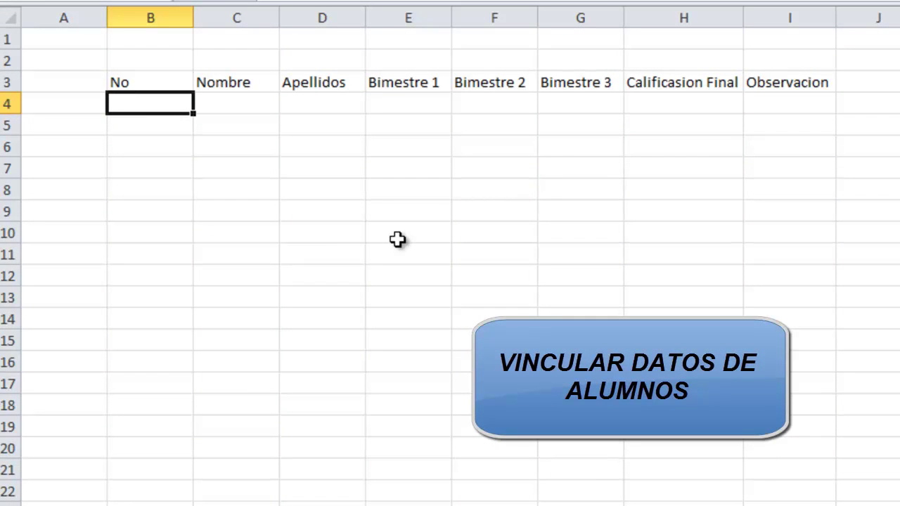
Step: Enter a formula in B4 that links to cell B5 of Libro1's student table, showing 1
{"action": "type", "text": "="}
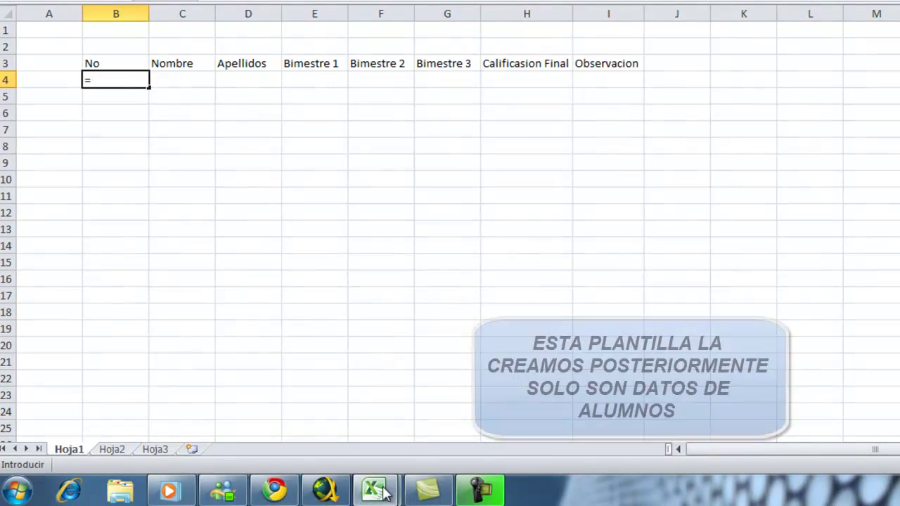
{"action": "left_click", "coordinate": [329, 431]}
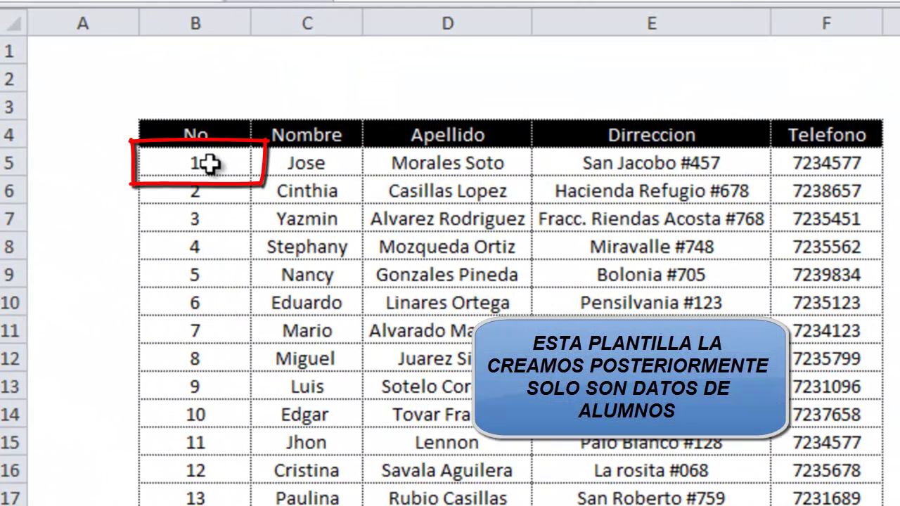
{"action": "key", "text": "ctrl+c"}
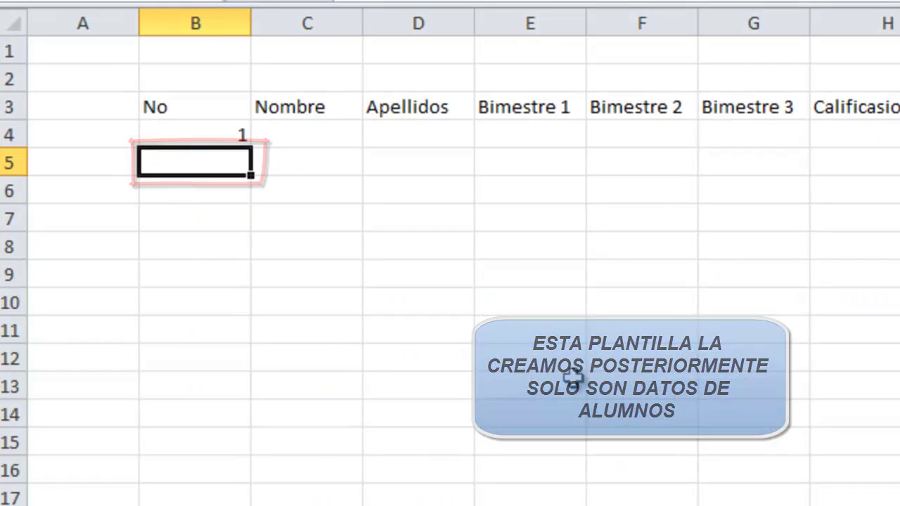
Step: Fill B4's link down to row 17, then clear the repeated 1s below B4
{"action": "left_click", "coordinate": [203, 136]}
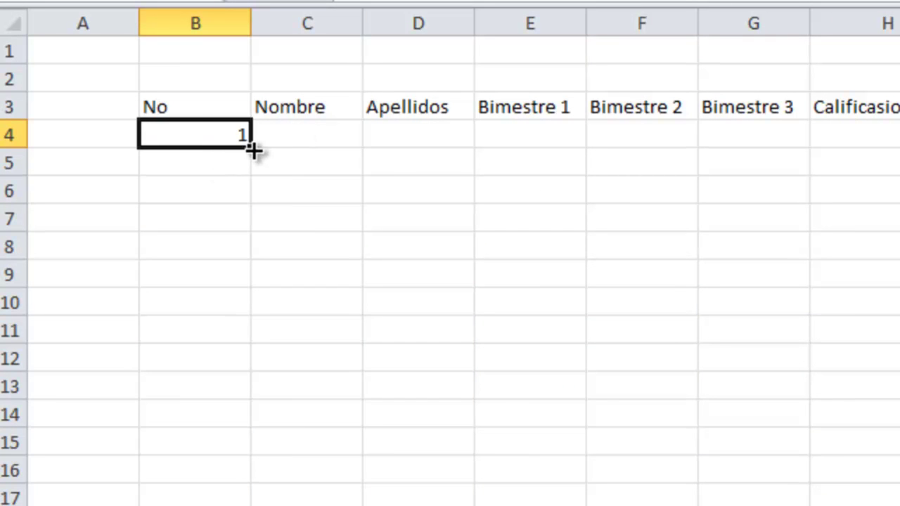
{"action": "left_click_drag", "start_coordinate": [253, 149], "coordinate": [243, 501]}
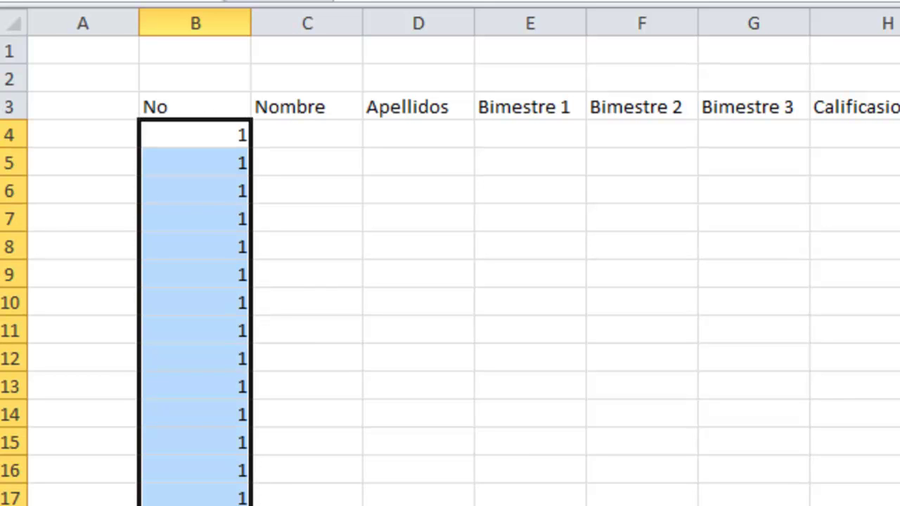
{"action": "left_click_drag", "start_coordinate": [227, 173], "coordinate": [225, 503]}
{"action": "key", "text": "Delete"}
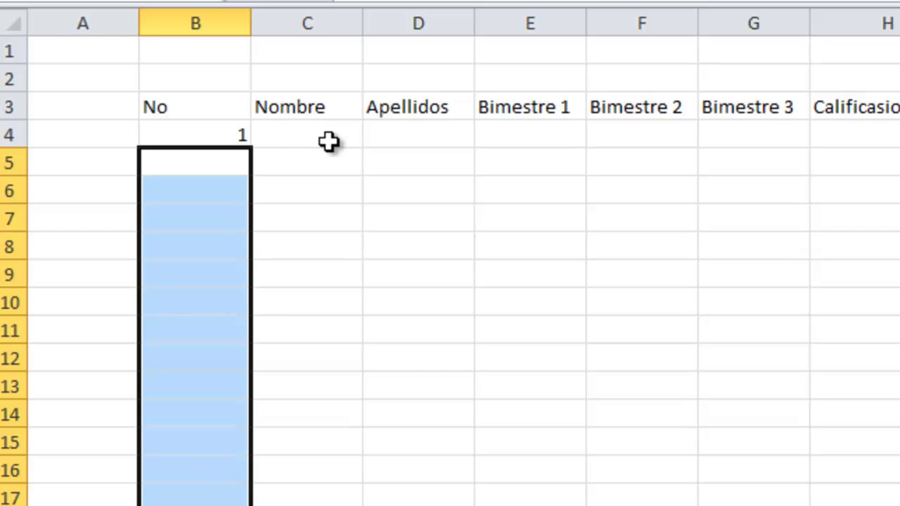
{"action": "left_click", "coordinate": [328, 141]}
{"action": "left_click", "coordinate": [221, 147]}
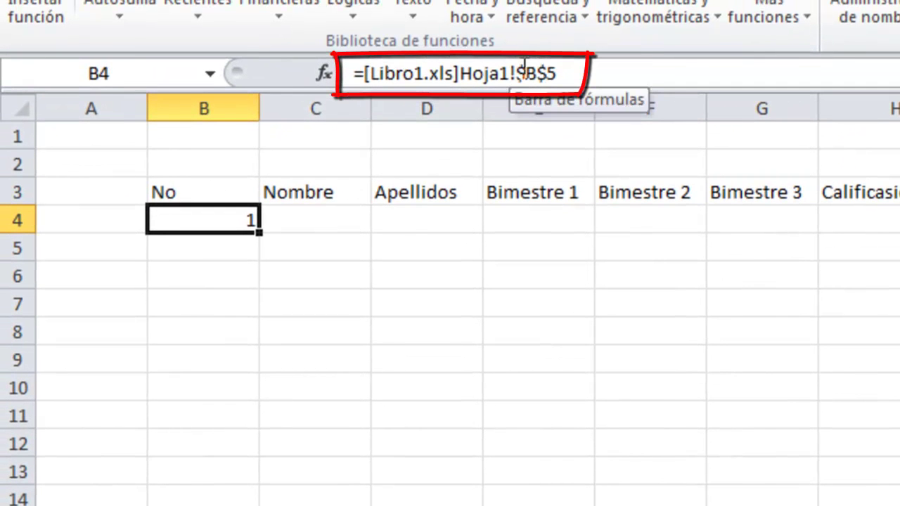
Step: Change B4's formula to =[Libro1.xls]Hoja1!$B5 by removing the row's dollar sign
{"action": "left_click", "coordinate": [542, 73]}
{"action": "double_click", "coordinate": [539, 73]}
{"action": "left_click", "coordinate": [579, 74]}
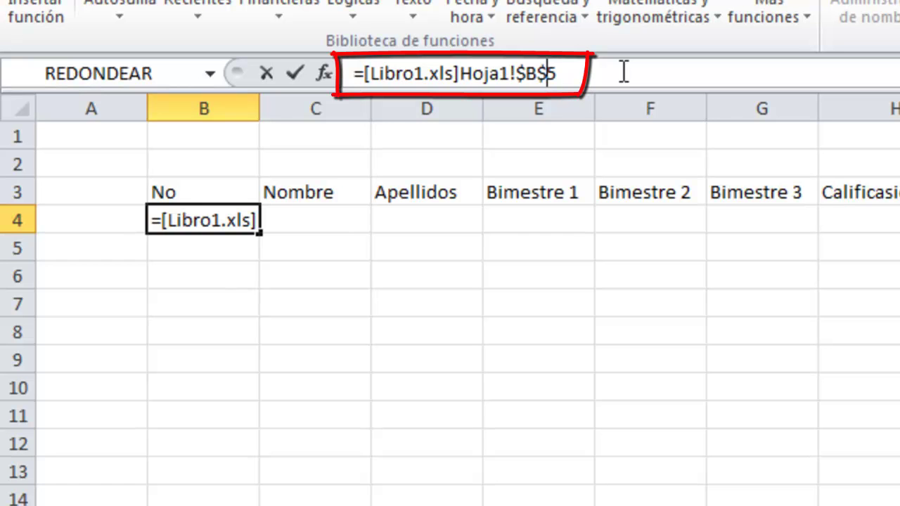
{"action": "key", "text": "BackSpace"}
{"action": "key", "text": "Return"}
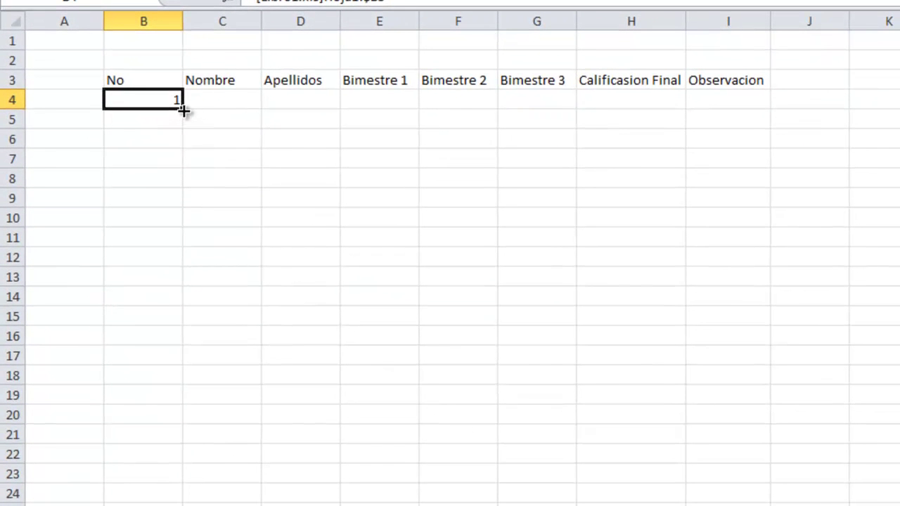
Step: Copy B4's link down through B23 so the No column lists 1 to 20
{"action": "mouse_move", "coordinate": [183, 110]}
{"action": "left_mouse_down"}
{"action": "mouse_move", "coordinate": [197, 358]}
{"action": "mouse_move", "coordinate": [184, 439]}
{"action": "left_mouse_up"}
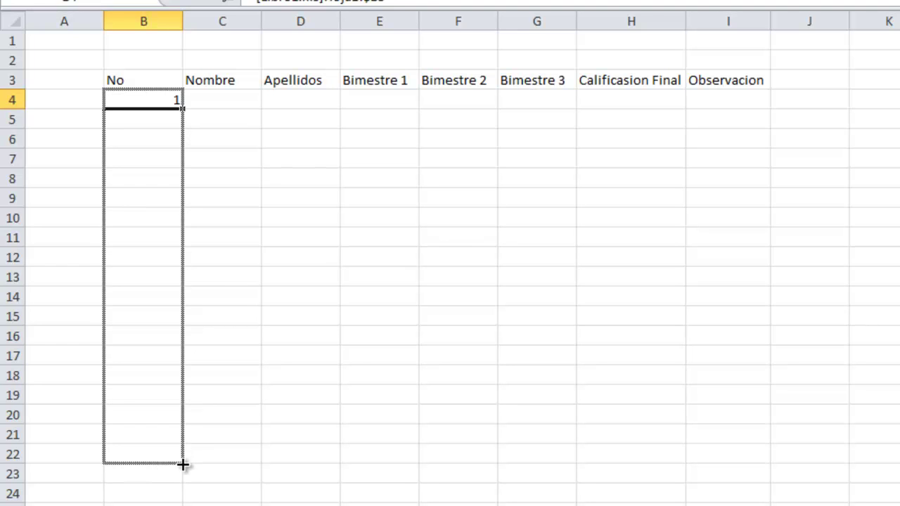
{"action": "left_click_drag", "start_coordinate": [183, 450], "coordinate": [183, 478]}
{"action": "left_click", "coordinate": [282, 497]}
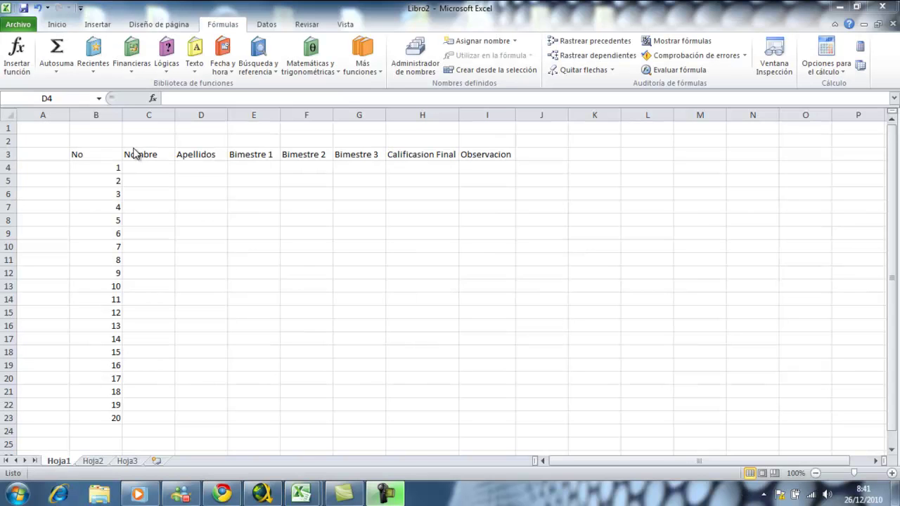
Step: Insert the CONSULTAV function into C4 from the Búsqueda y referencia functions
{"action": "left_click", "coordinate": [127, 173]}
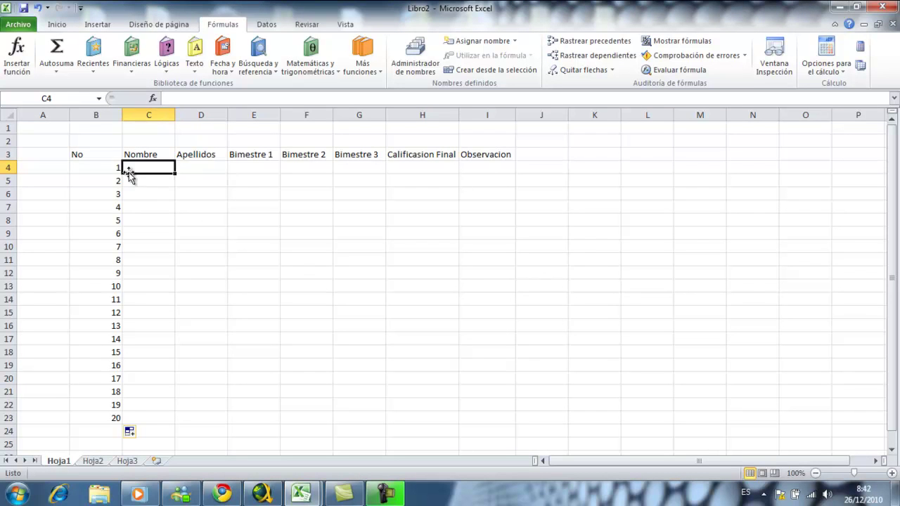
{"action": "left_click", "coordinate": [107, 170]}
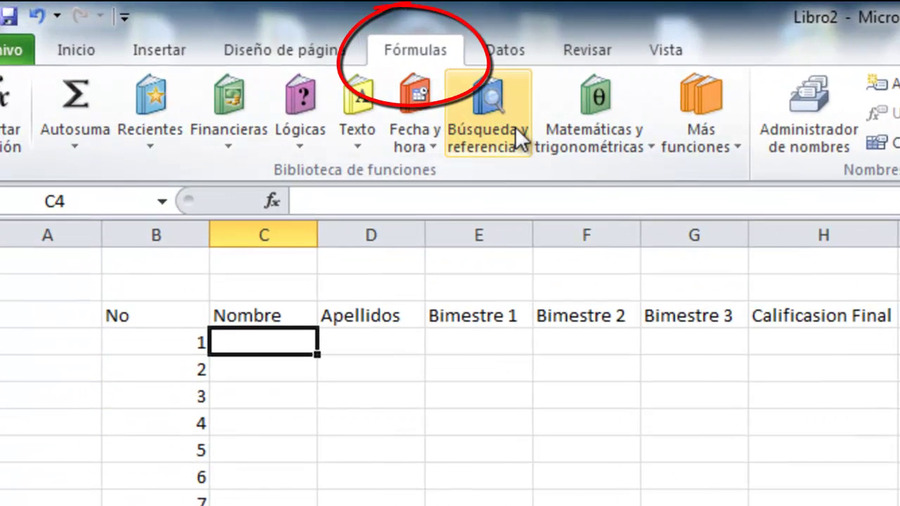
{"action": "left_click", "coordinate": [516, 128]}
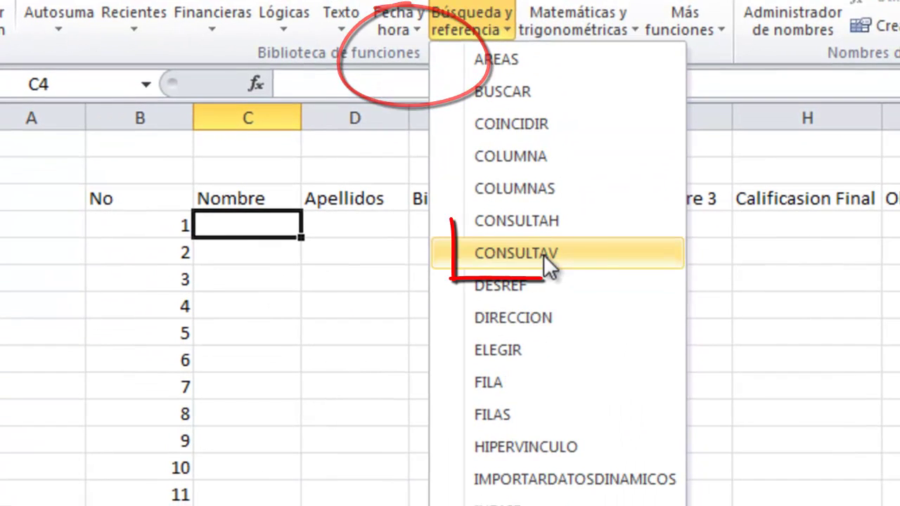
{"action": "left_click", "coordinate": [544, 255]}
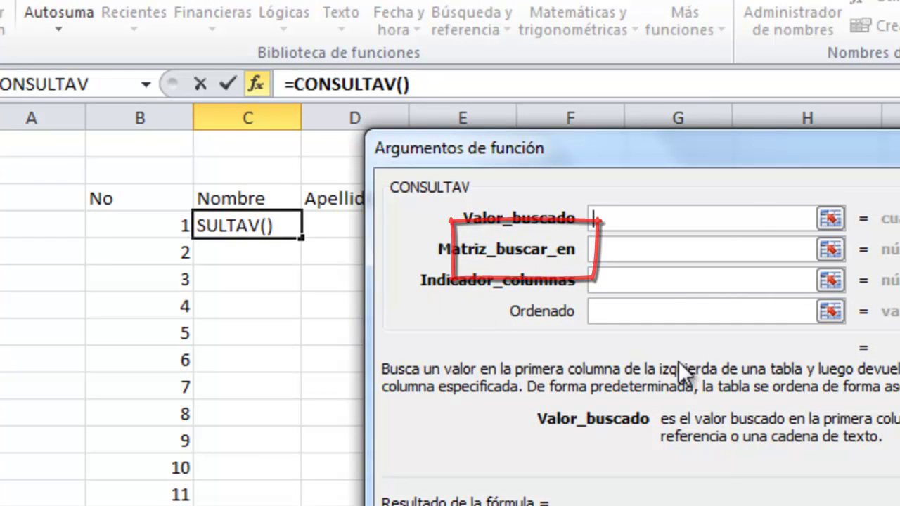
{"action": "left_click_drag", "start_coordinate": [742, 152], "coordinate": [464, 70]}
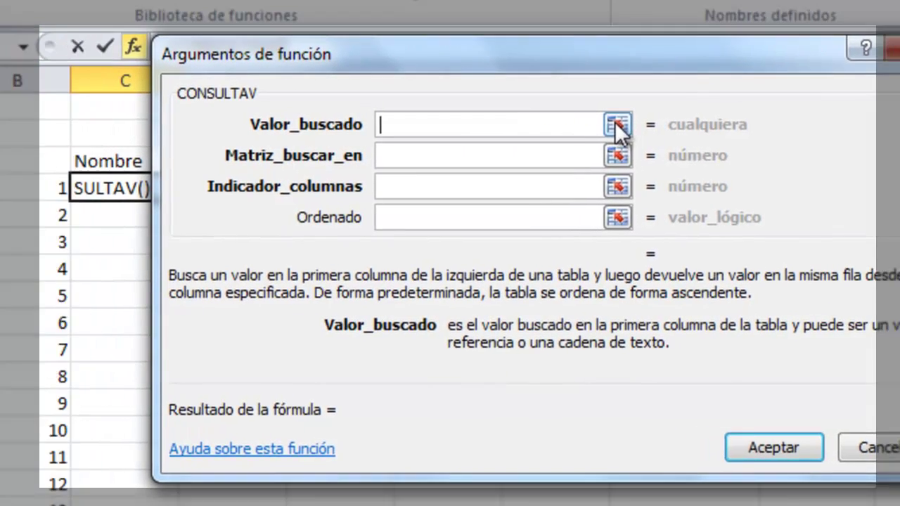
Step: Set CONSULTAV's lookup value to B4 and its table to Libro1 columns B:C
{"action": "left_click", "coordinate": [524, 124]}
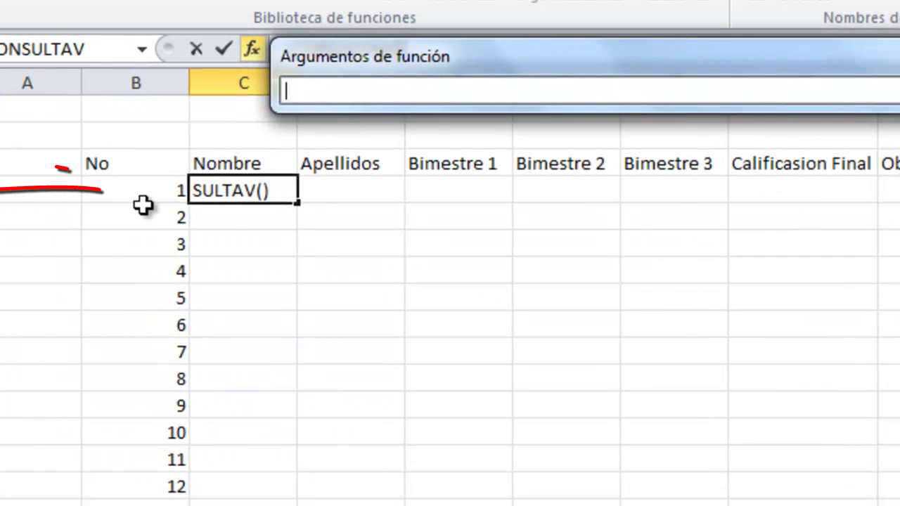
{"action": "left_click", "coordinate": [134, 193]}
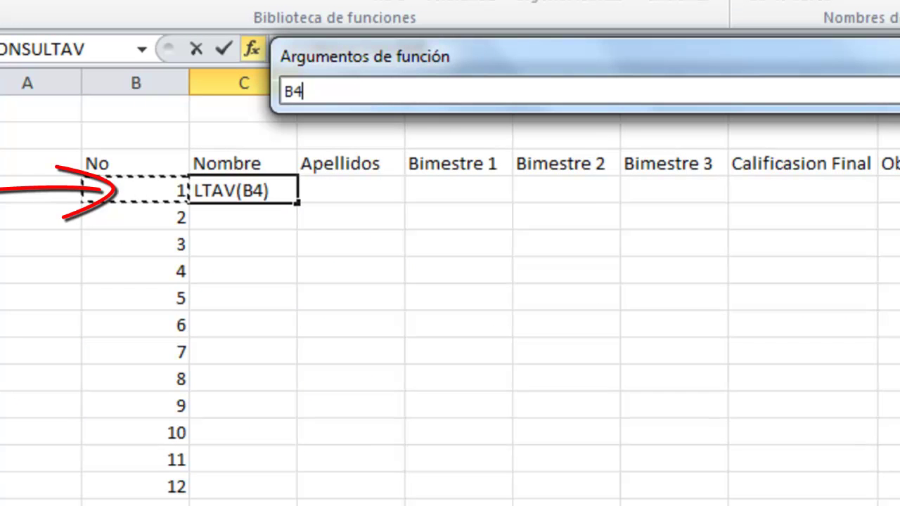
{"action": "key", "text": "Return"}
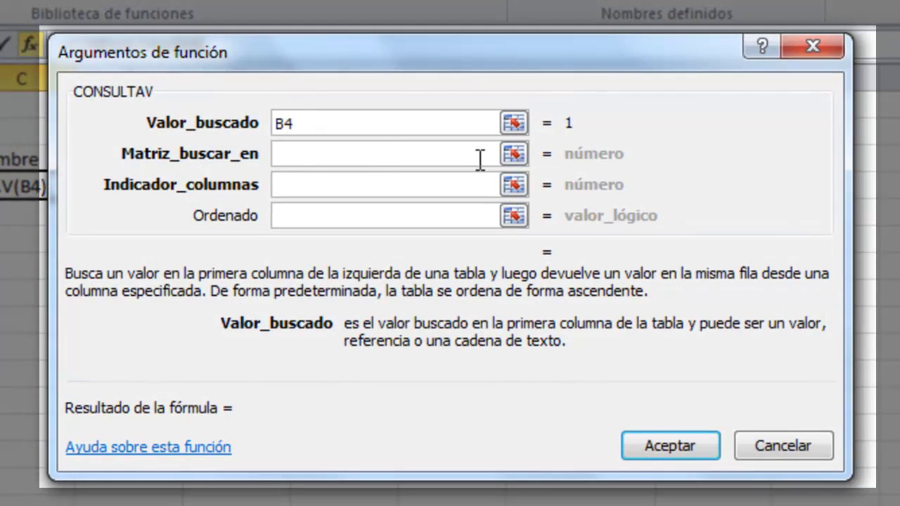
{"action": "left_click", "coordinate": [513, 154]}
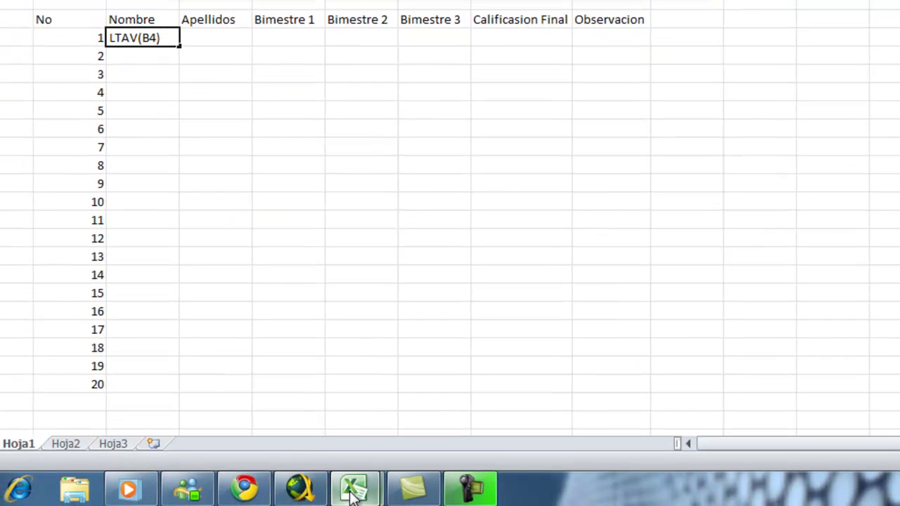
{"action": "mouse_move", "coordinate": [353, 493]}
{"action": "left_click", "coordinate": [287, 403]}
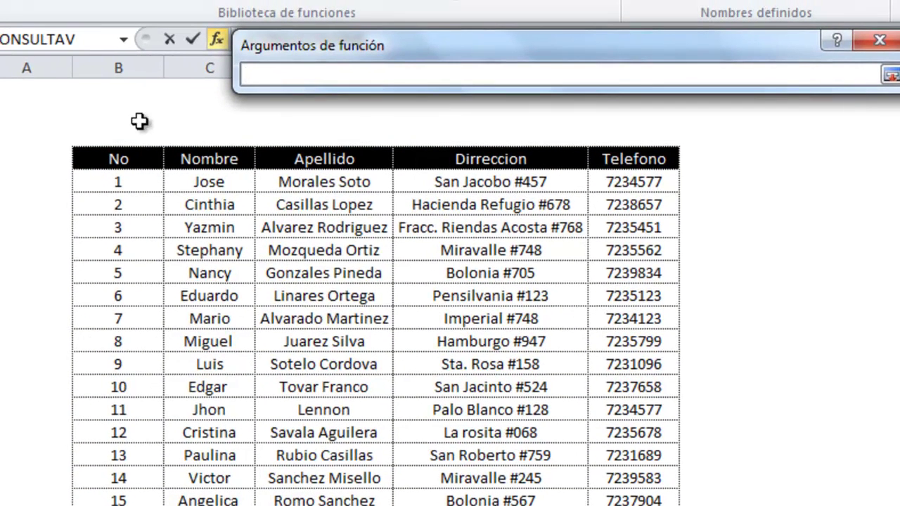
{"action": "left_click_drag", "start_coordinate": [123, 68], "coordinate": [181, 68]}
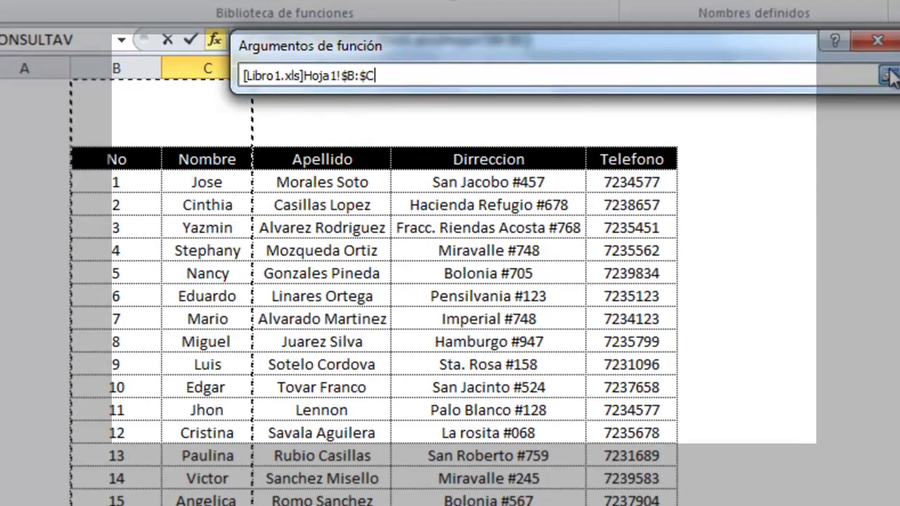
{"action": "left_click", "coordinate": [889, 76]}
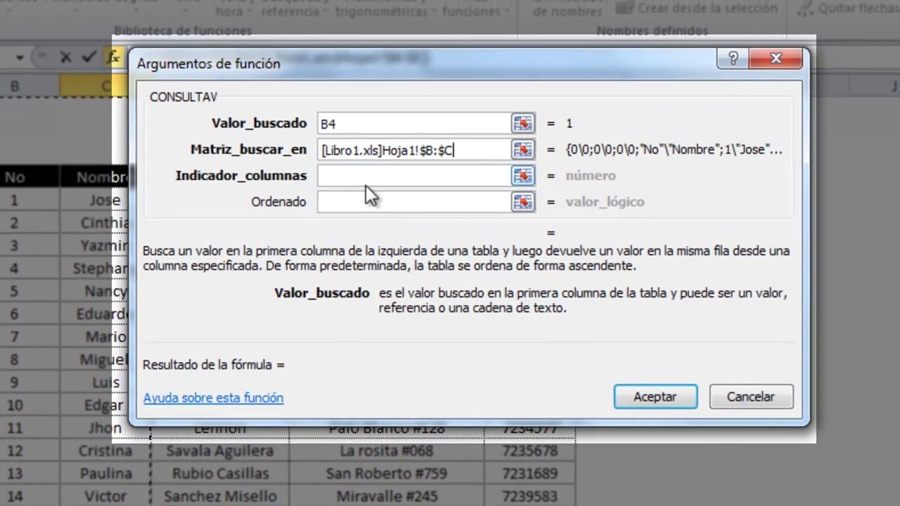
Step: Set column index 2 and exact match 0, then confirm the name lookup
{"action": "left_click", "coordinate": [396, 181]}
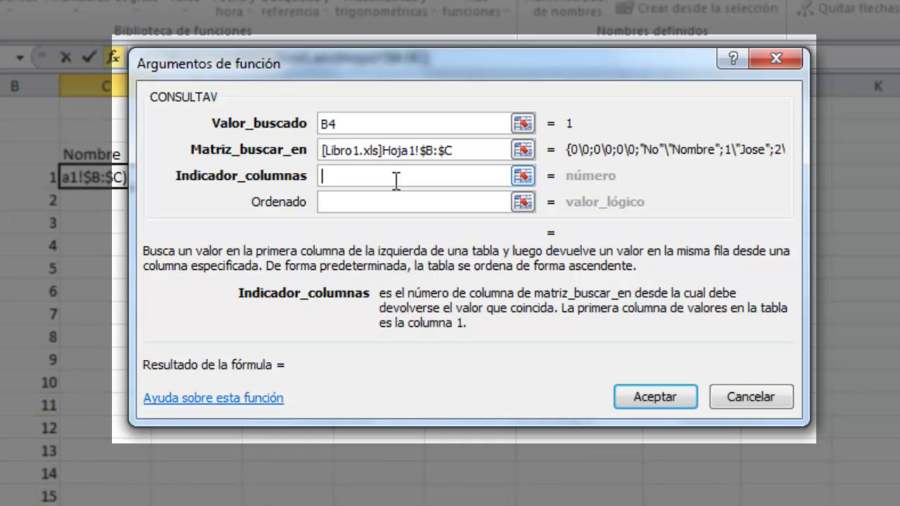
{"action": "type", "text": "2"}
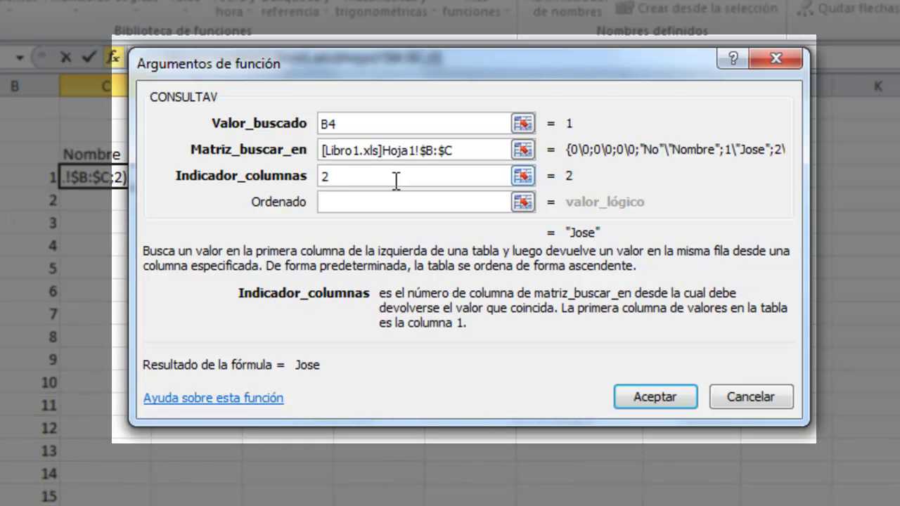
{"action": "left_click", "coordinate": [383, 204]}
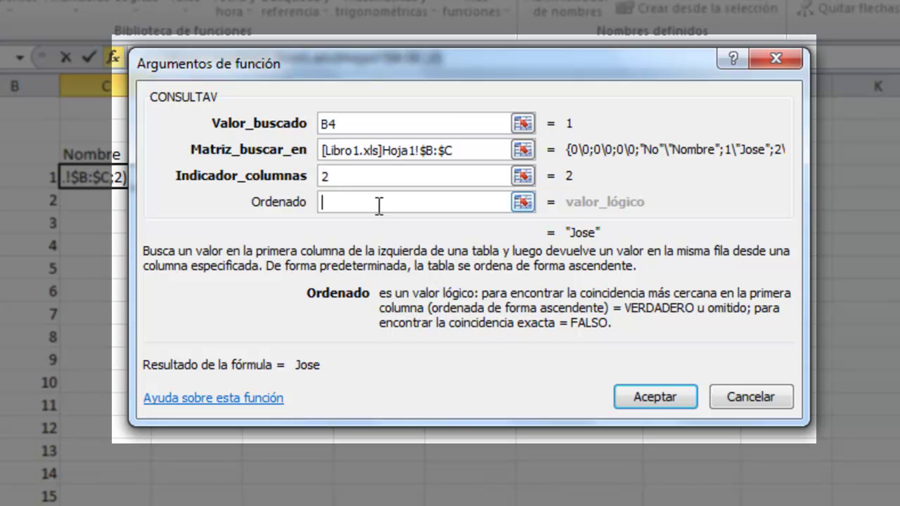
{"action": "type", "text": "0"}
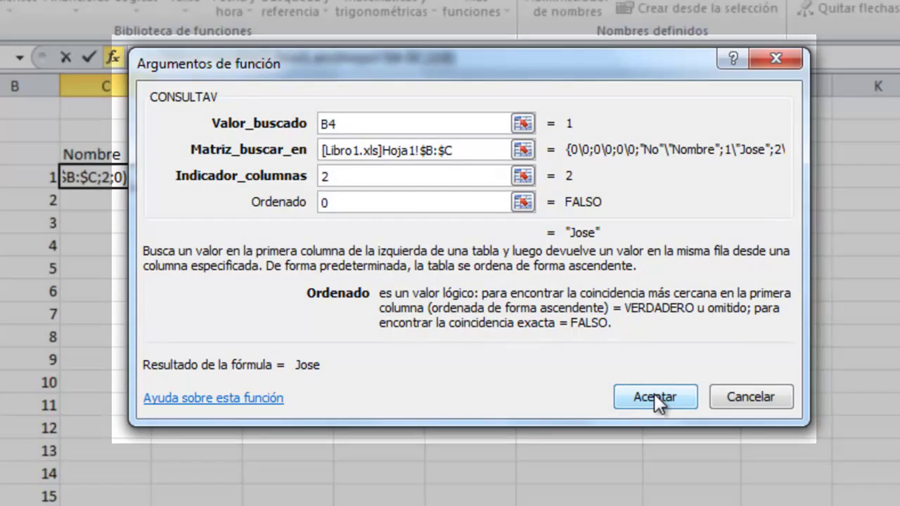
{"action": "left_click", "coordinate": [654, 395]}
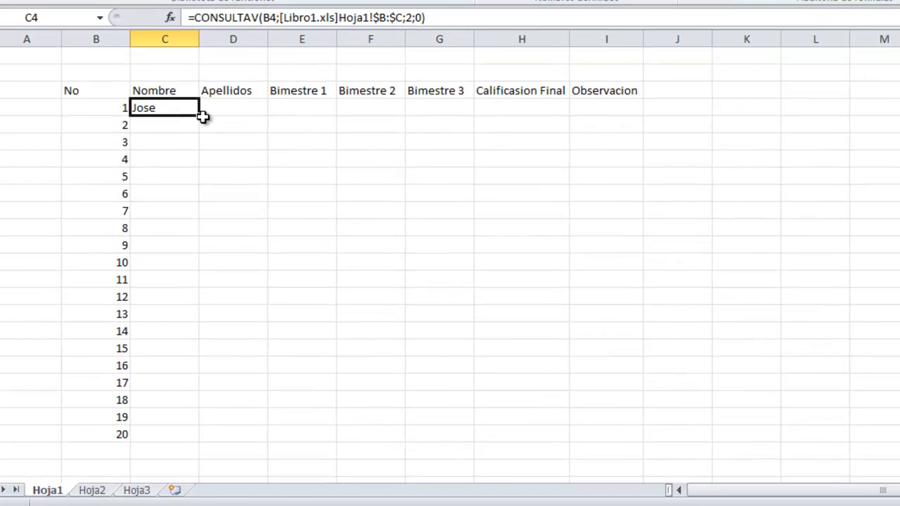
Step: Copy the name lookup down to C23, then extend it to C24, which shows #N/A
{"action": "left_click_drag", "start_coordinate": [202, 117], "coordinate": [199, 436]}
{"action": "left_click", "coordinate": [268, 329]}
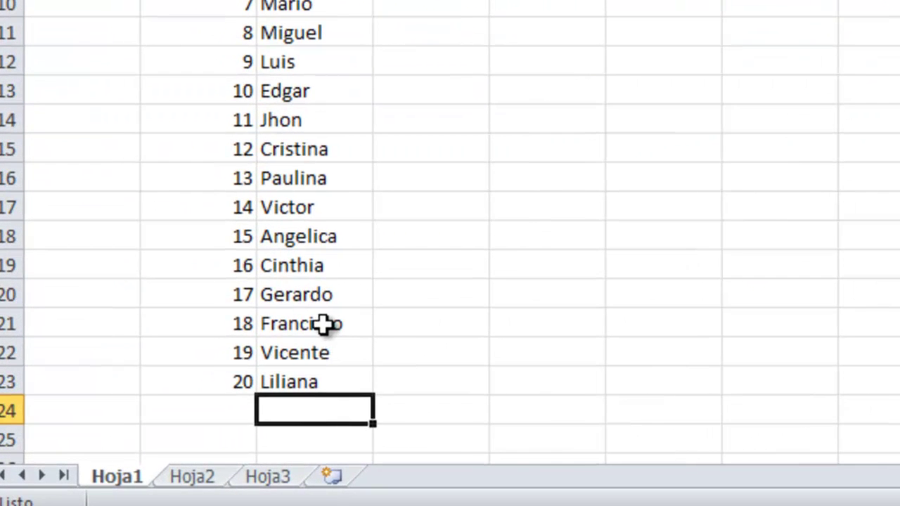
{"action": "left_click", "coordinate": [323, 323]}
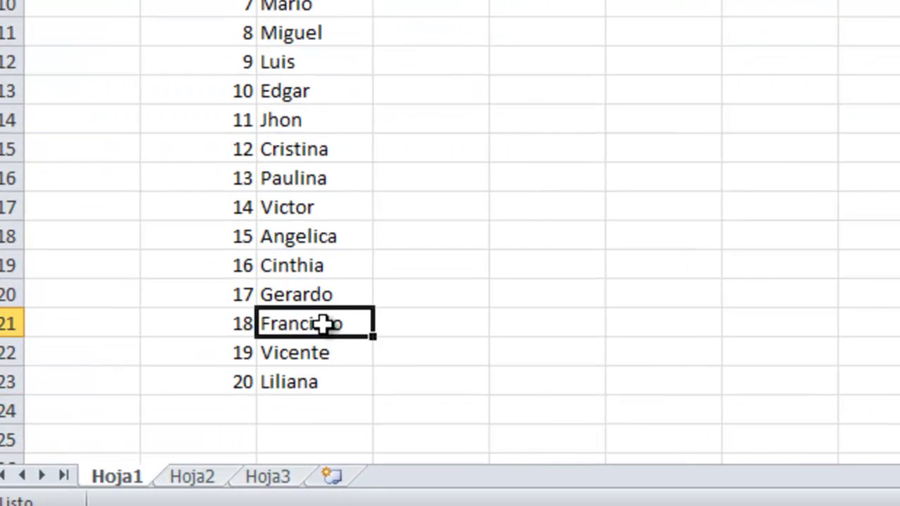
{"action": "left_click_drag", "start_coordinate": [373, 343], "coordinate": [371, 431]}
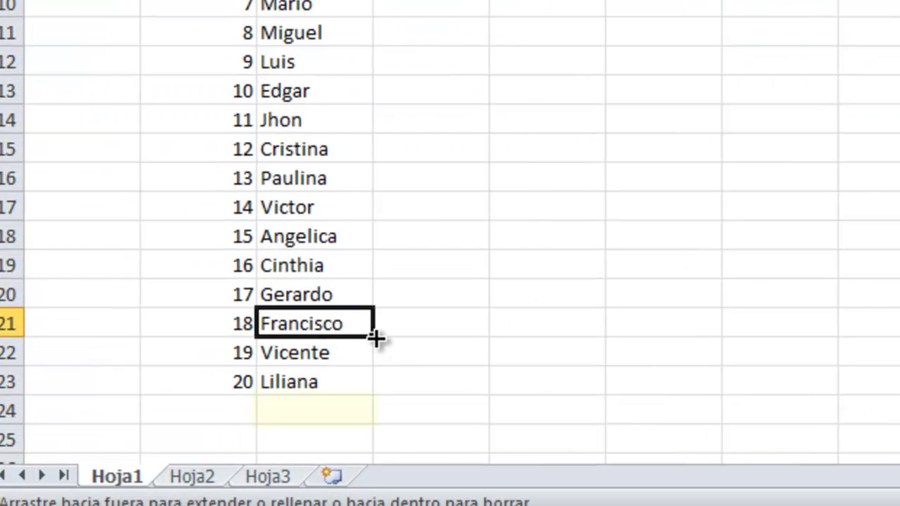
{"action": "left_click", "coordinate": [440, 414]}
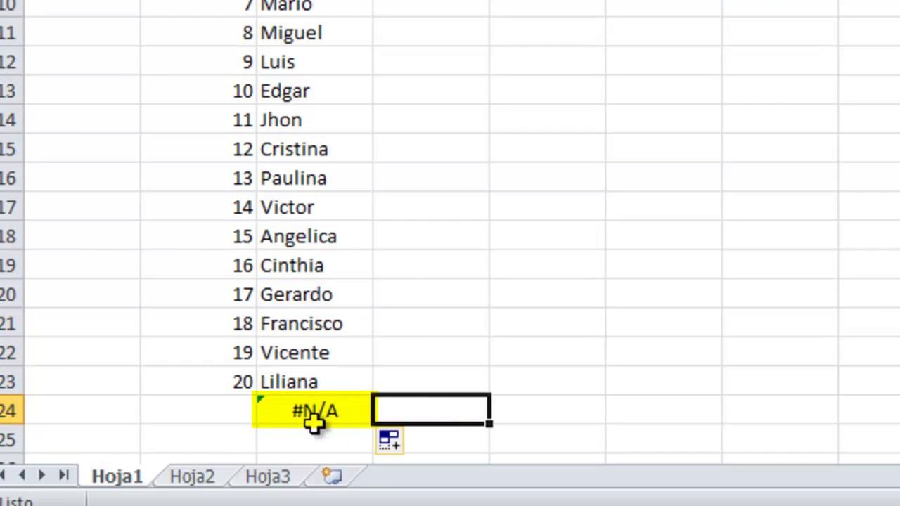
{"action": "left_click", "coordinate": [312, 421]}
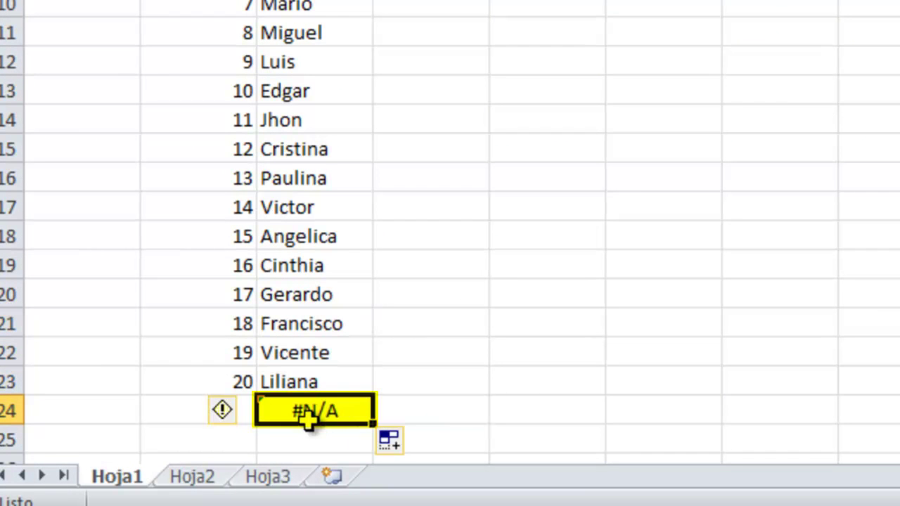
{"action": "left_click", "coordinate": [446, 408]}
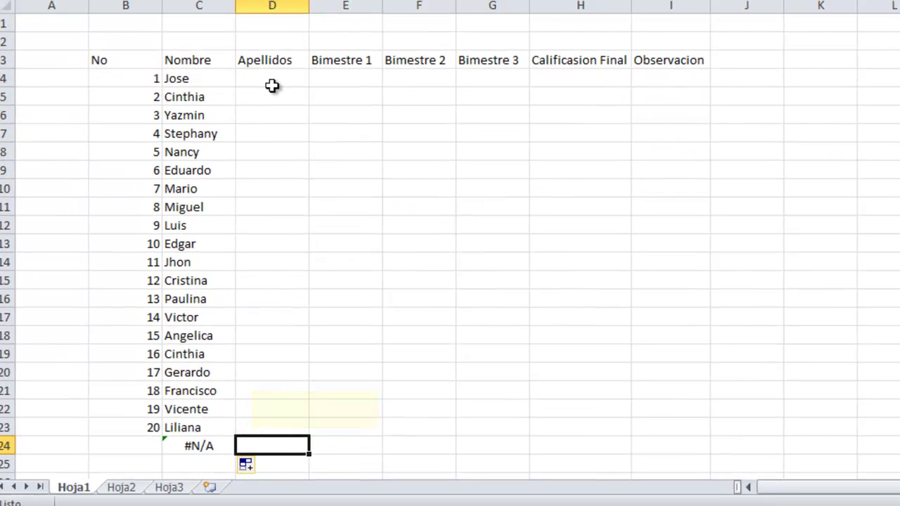
Step: Start D4's surname formula as =si(eserror(consultav(B4; under Apellidos
{"action": "left_click", "coordinate": [272, 83]}
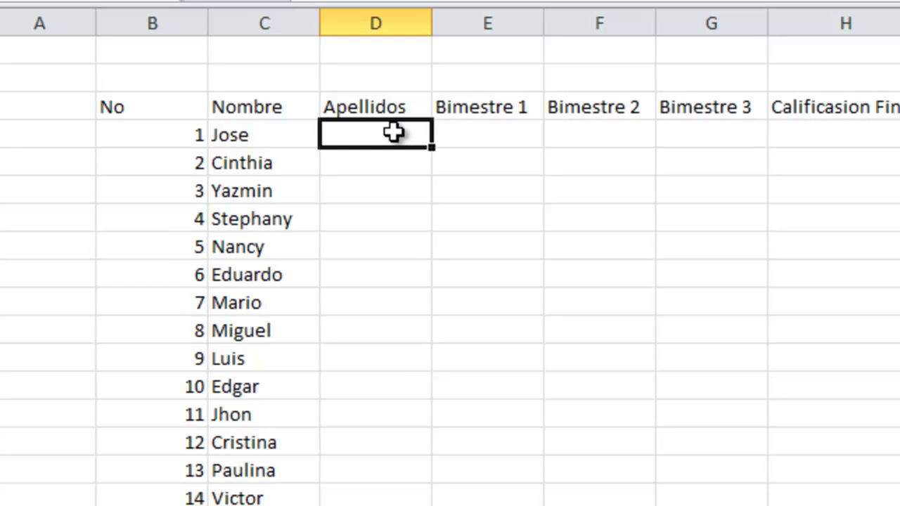
{"action": "type", "text": "=si"}
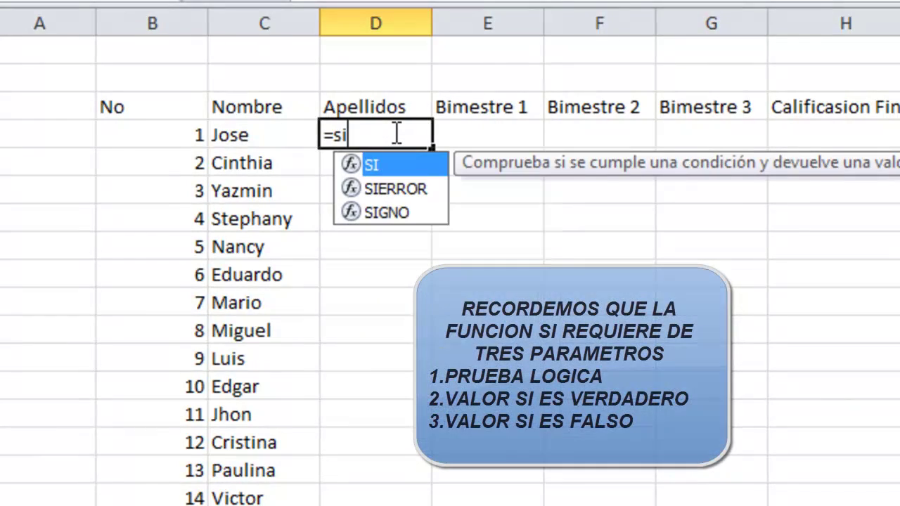
{"action": "type", "text": "("}
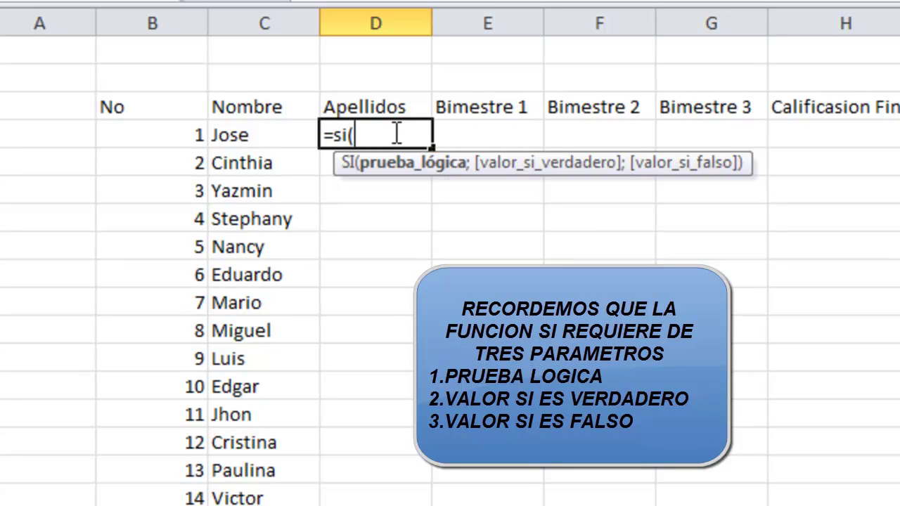
{"action": "type", "text": "e"}
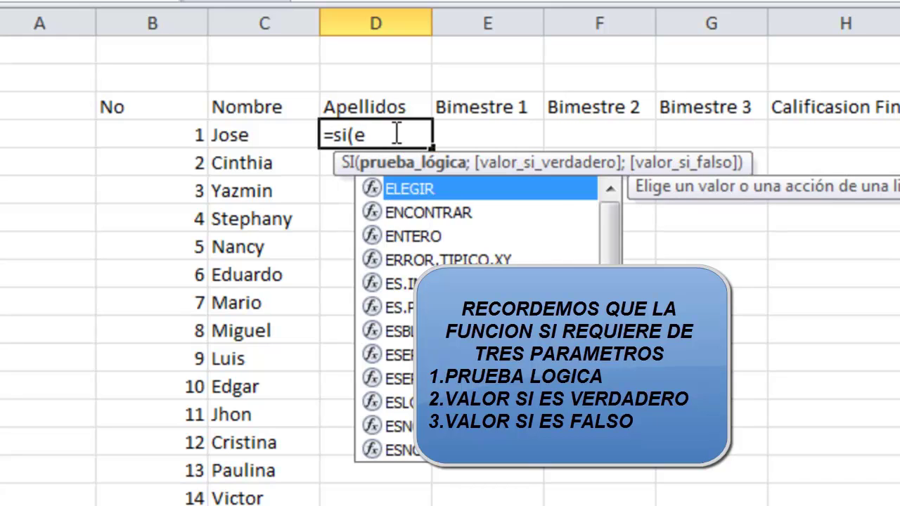
{"action": "type", "text": "serro"}
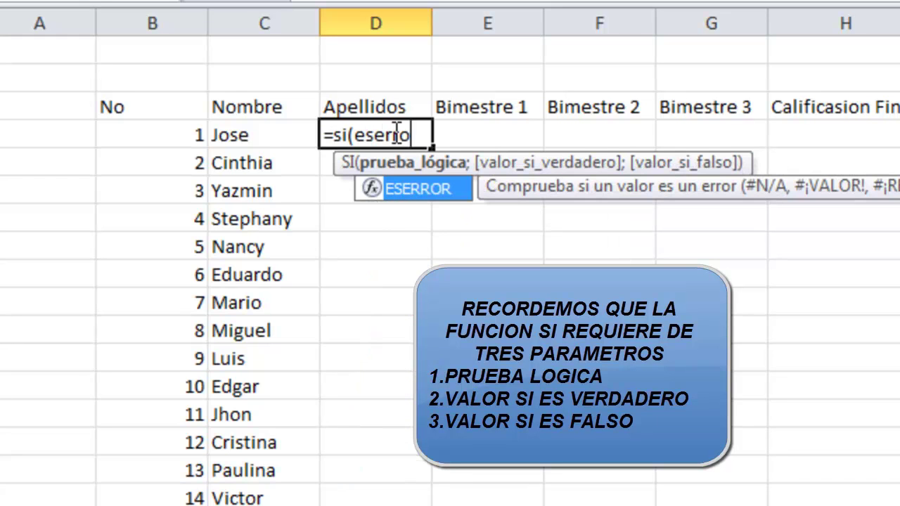
{"action": "type", "text": "r("}
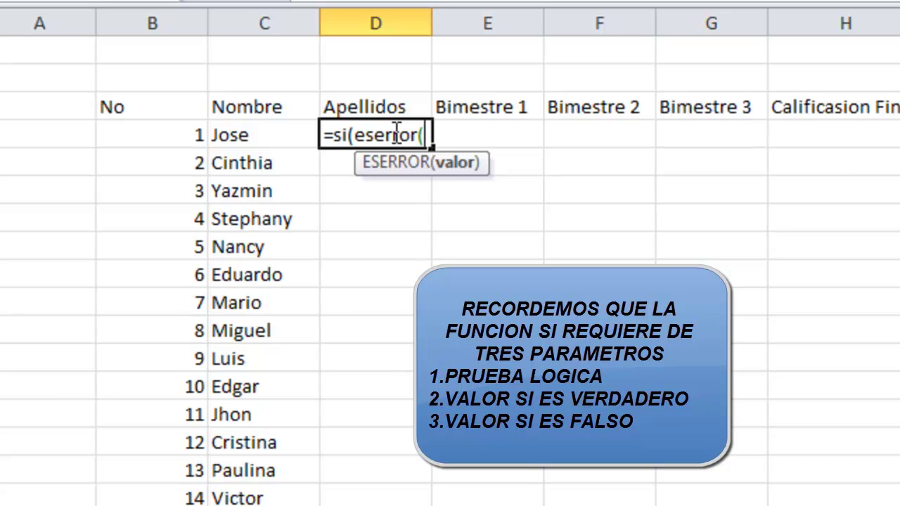
{"action": "type", "text": "consulta"}
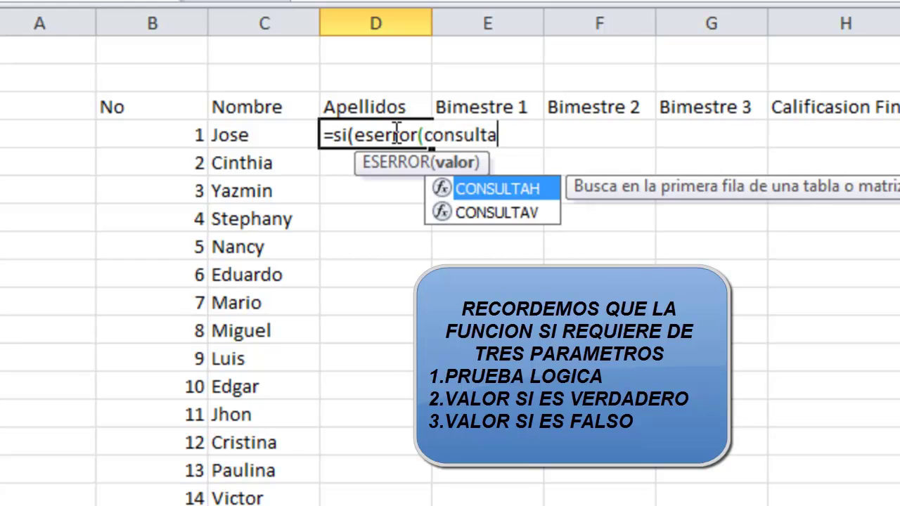
{"action": "type", "text": "v"}
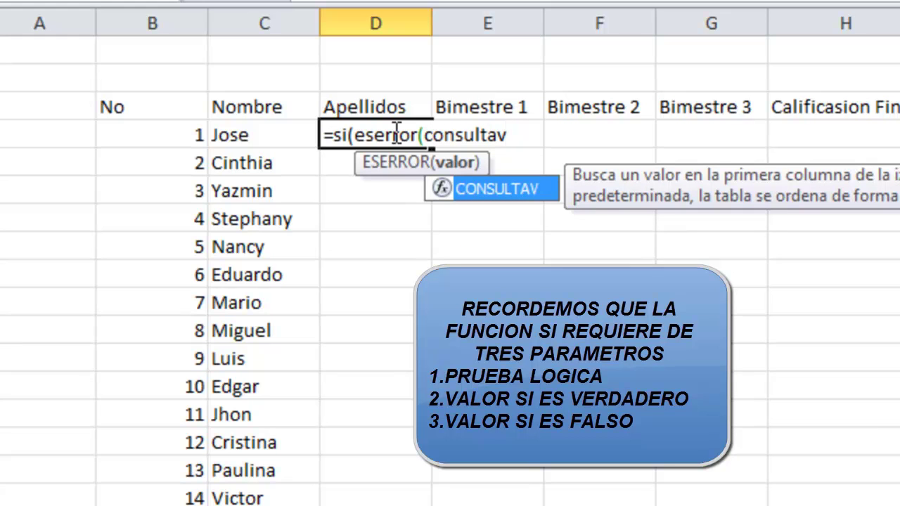
{"action": "type", "text": "("}
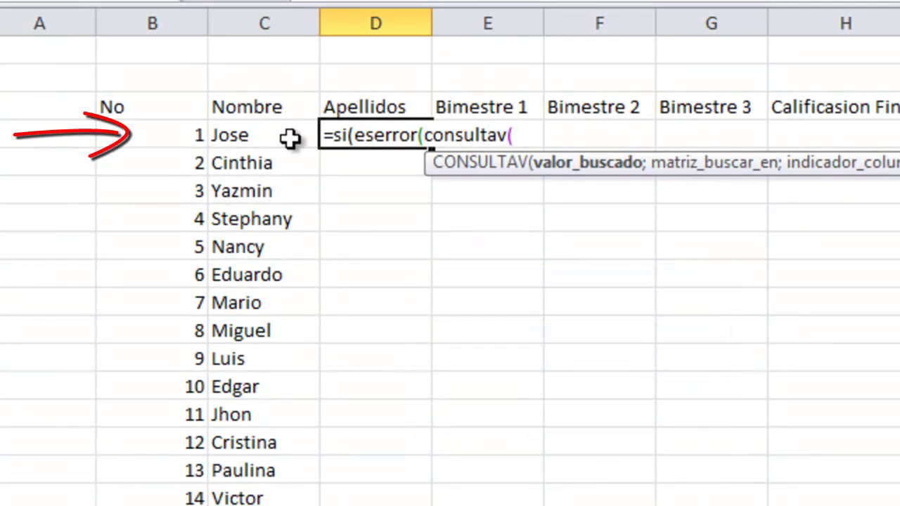
{"action": "left_click", "coordinate": [186, 137]}
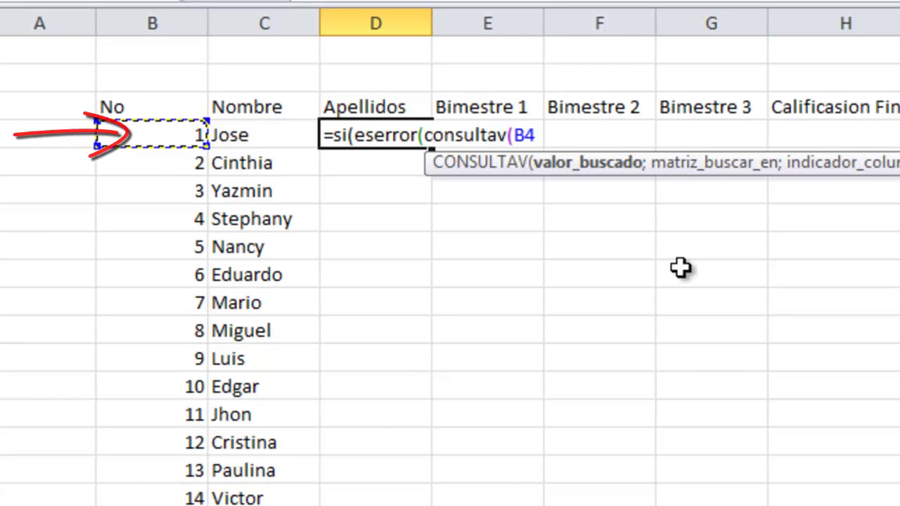
{"action": "type", "text": ";"}
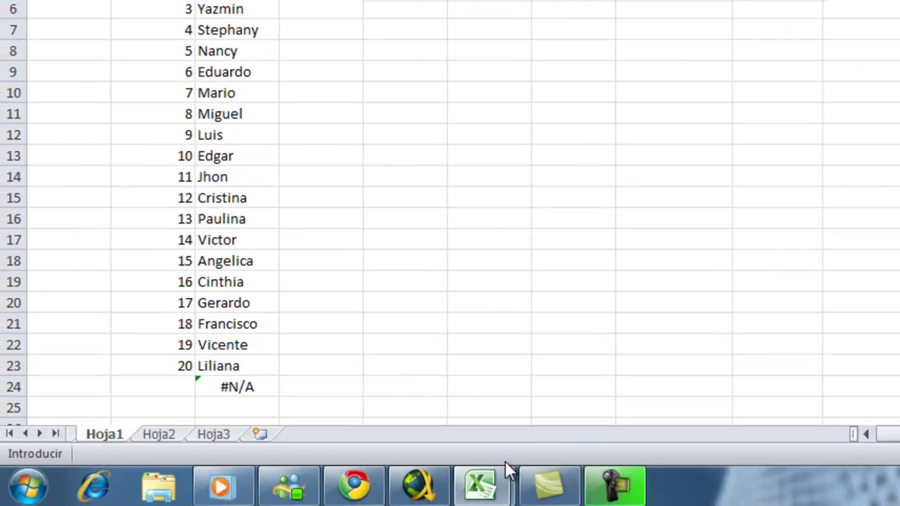
Step: Add Libro1's Hoja1 columns $B:$D as the lookup table in D4's formula
{"action": "mouse_move", "coordinate": [476, 495]}
{"action": "left_click", "coordinate": [416, 375]}
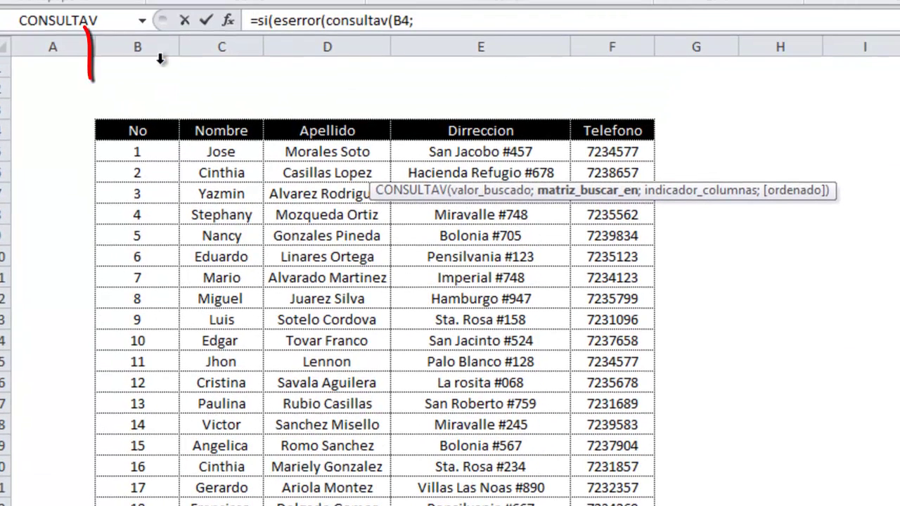
{"action": "left_click_drag", "start_coordinate": [138, 47], "coordinate": [320, 46]}
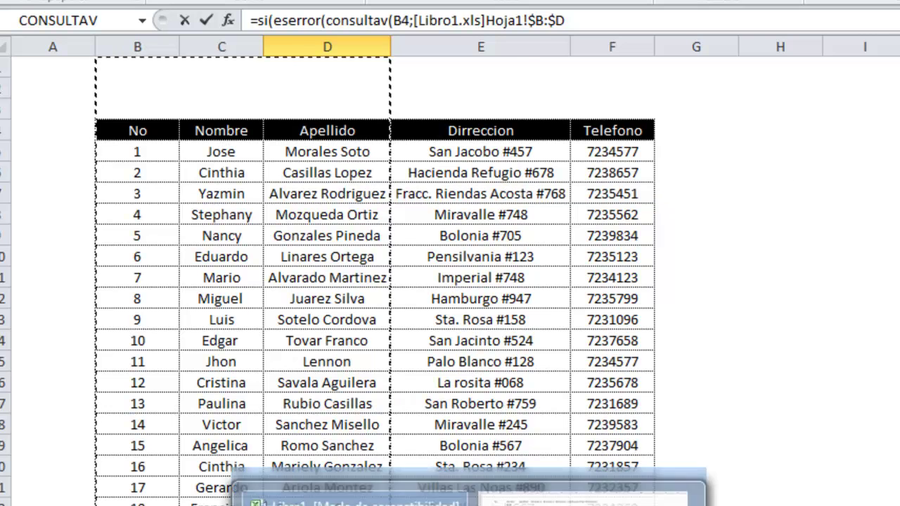
{"action": "left_click", "coordinate": [331, 492]}
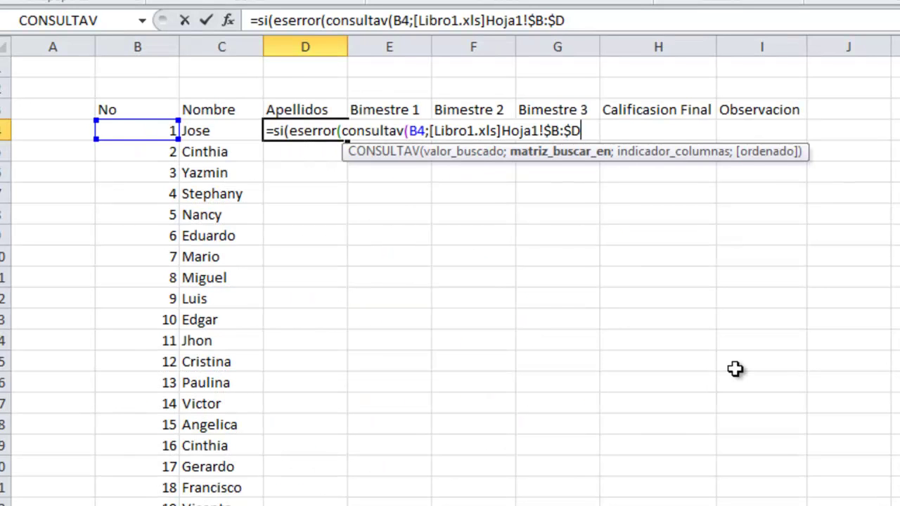
Step: Add column index 3, exact match 0, and "-" as the error result to D4's formula
{"action": "type", "text": ";"}
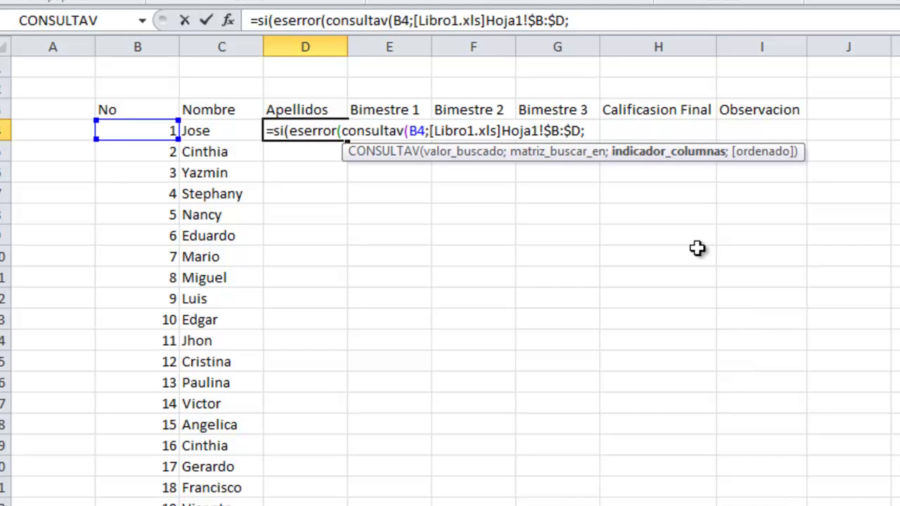
{"action": "type", "text": "3"}
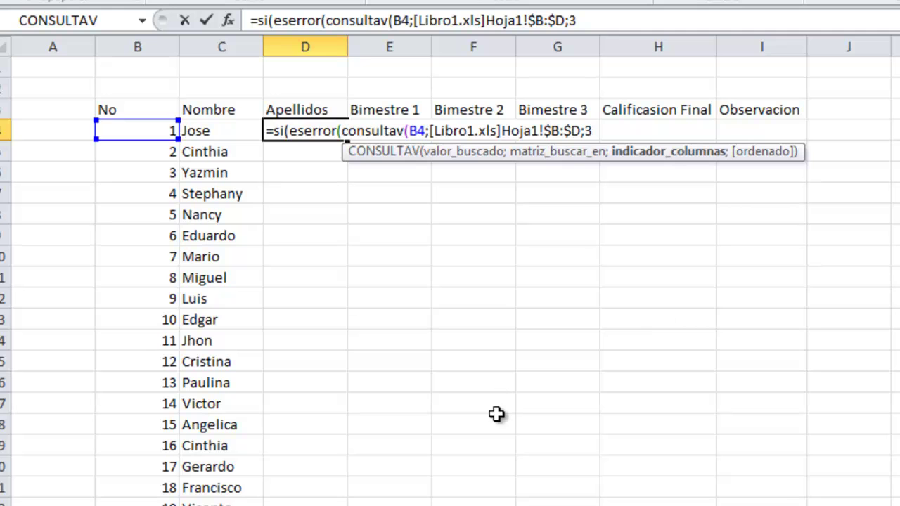
{"action": "type", "text": ";"}
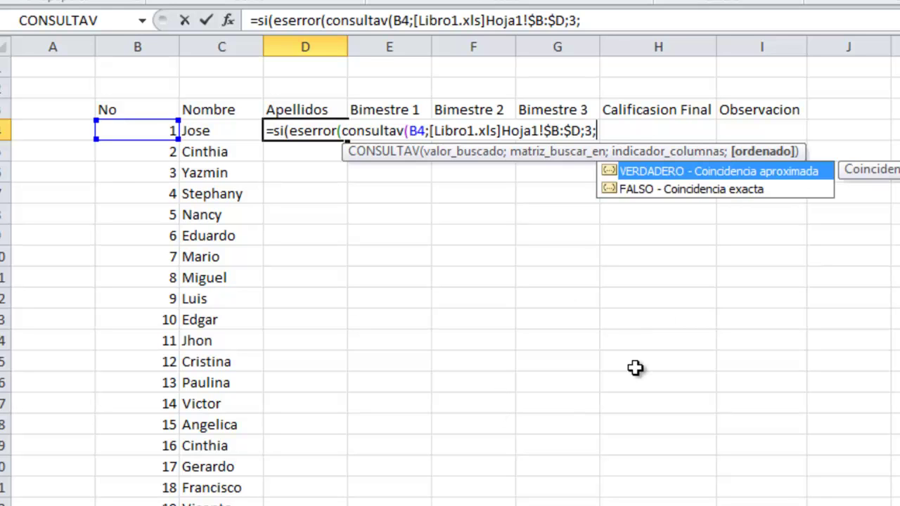
{"action": "type", "text": "0"}
{"action": "type", "text": ")"}
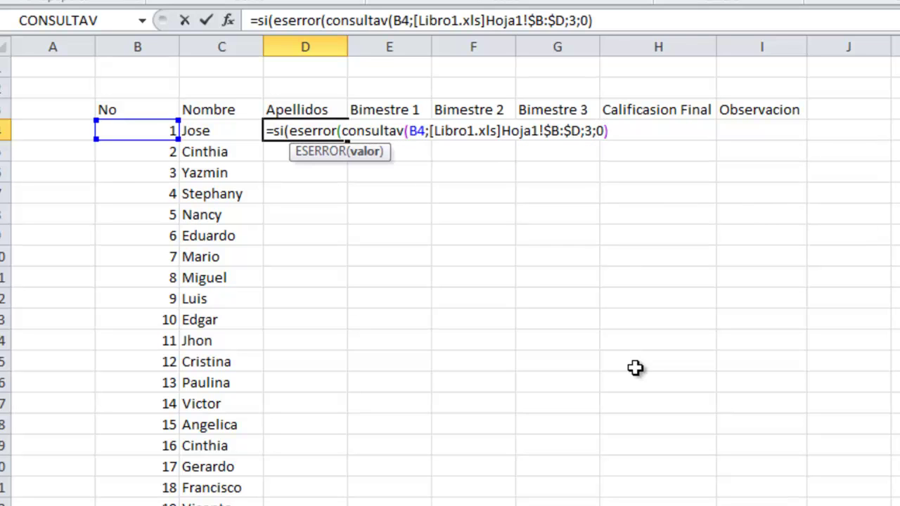
{"action": "type", "text": ")"}
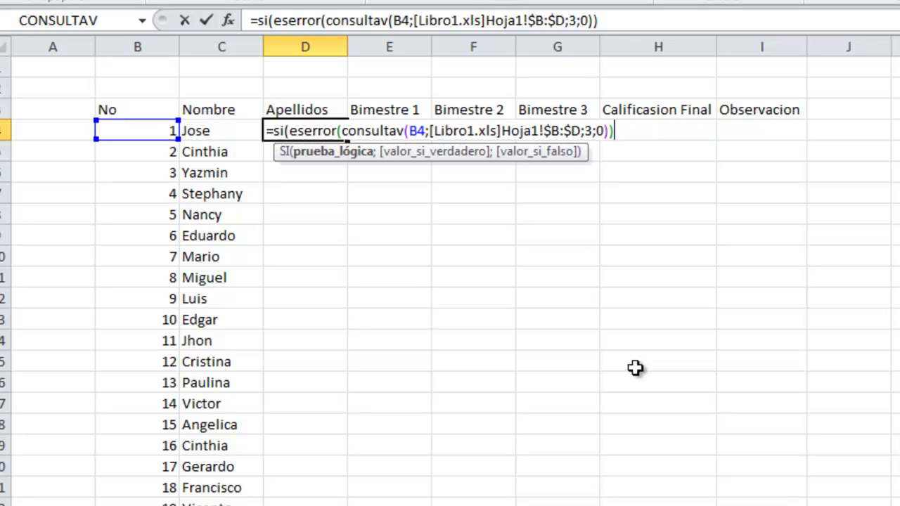
{"action": "type", "text": ";"}
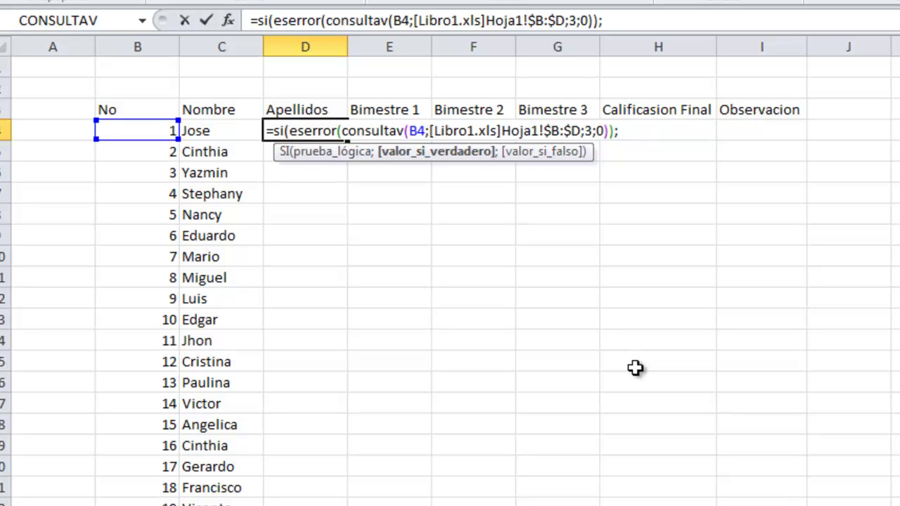
{"action": "type", "text": "\""}
{"action": "type", "text": "-\""}
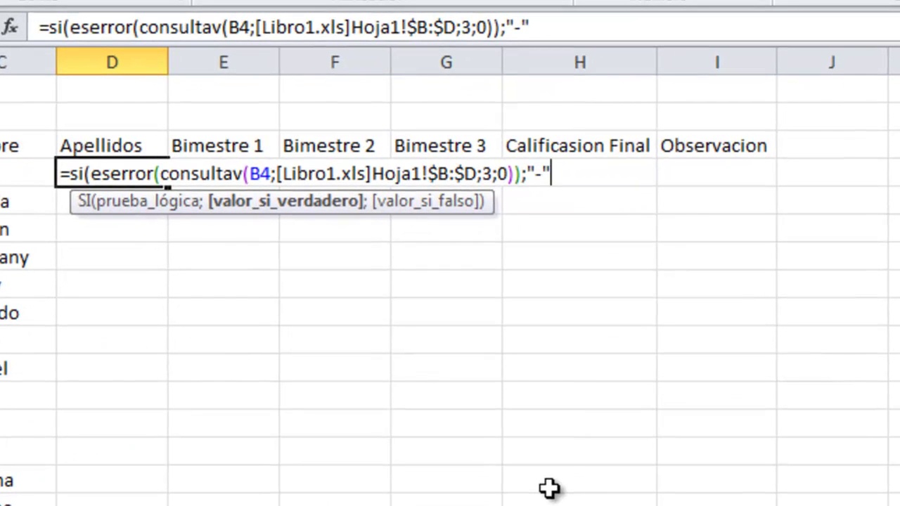
{"action": "type", "text": ";"}
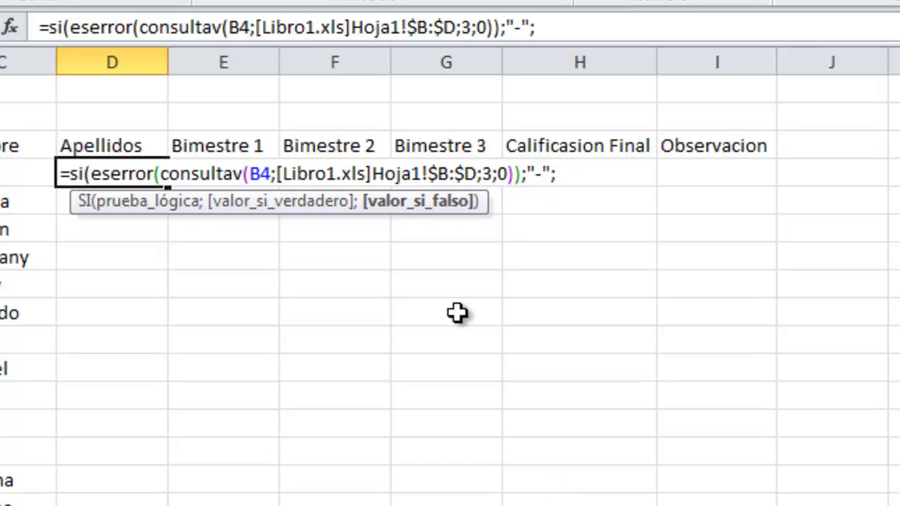
Step: Reuse the CONSULTAV lookup as the fallback result and close D4's formula to show the surnames
{"action": "left_click", "coordinate": [517, 174]}
{"action": "left_click_drag", "start_coordinate": [517, 173], "coordinate": [370, 176]}
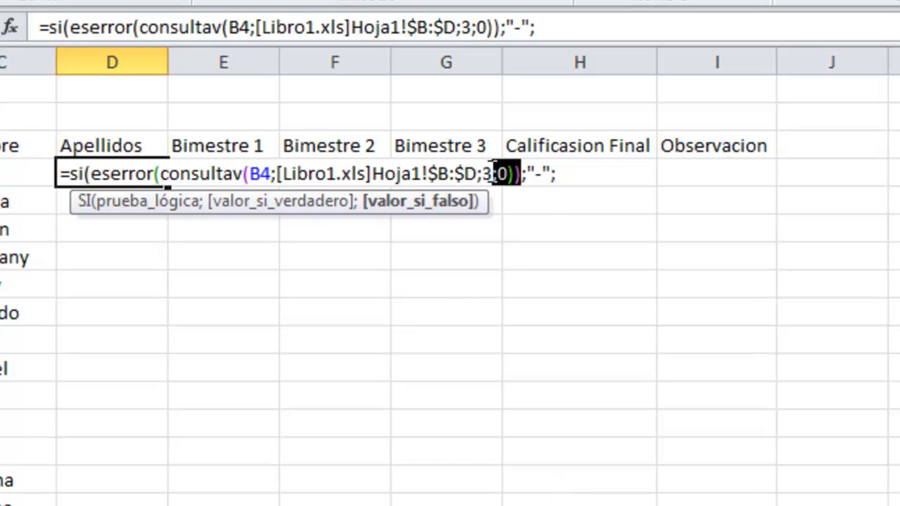
{"action": "left_click", "coordinate": [367, 175]}
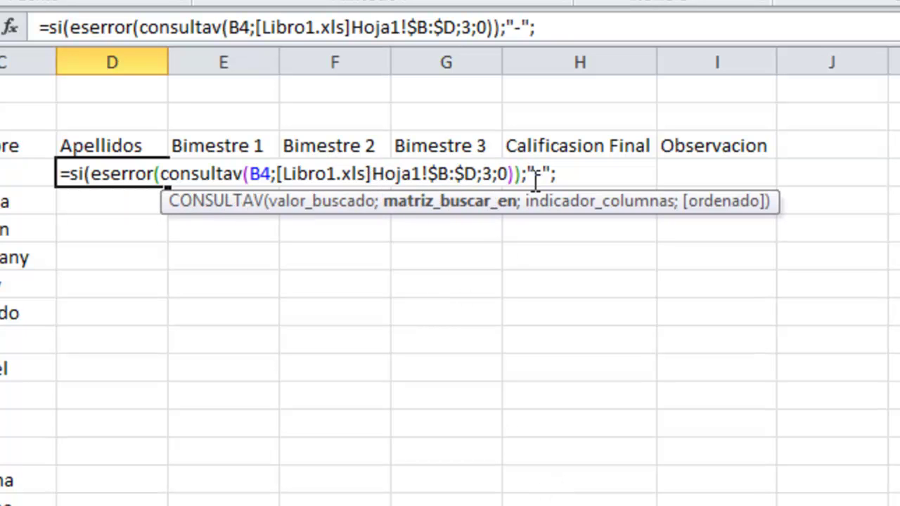
{"action": "left_click", "coordinate": [511, 174]}
{"action": "left_click_drag", "start_coordinate": [515, 174], "coordinate": [161, 176]}
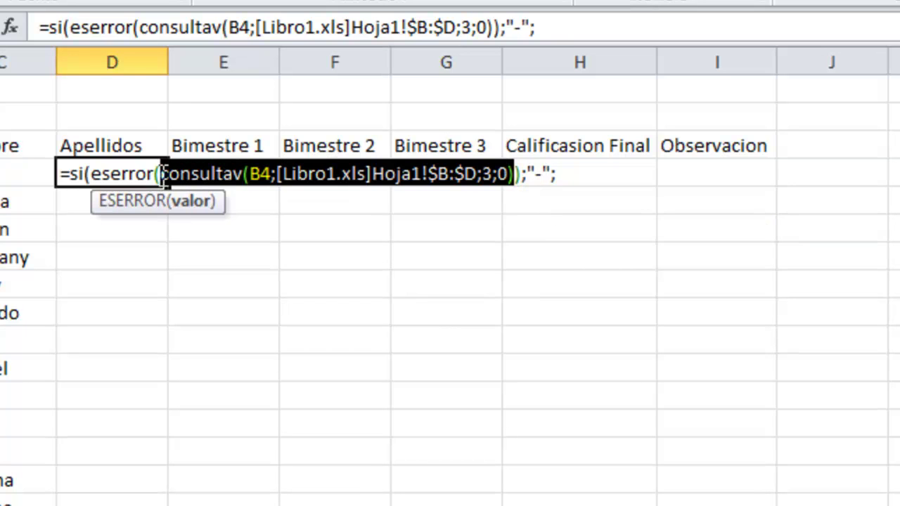
{"action": "left_click", "coordinate": [562, 174]}
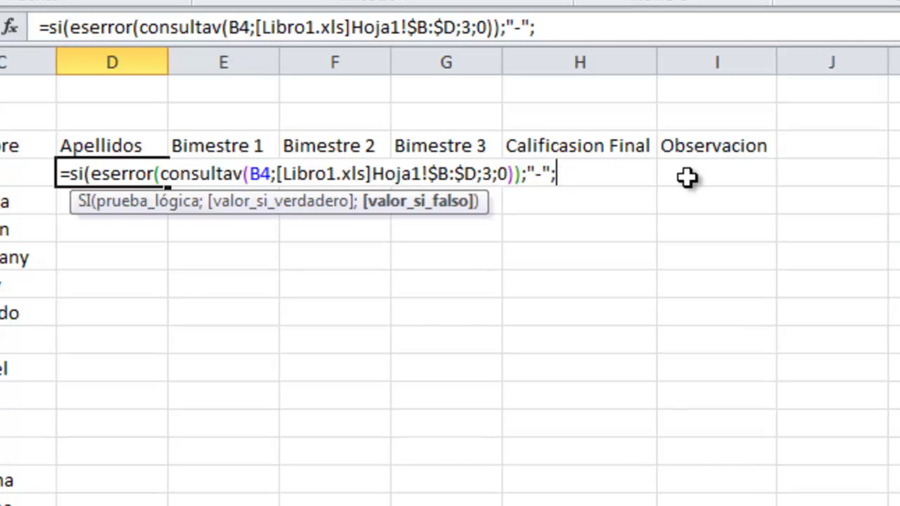
{"action": "key", "text": "ctrl+v"}
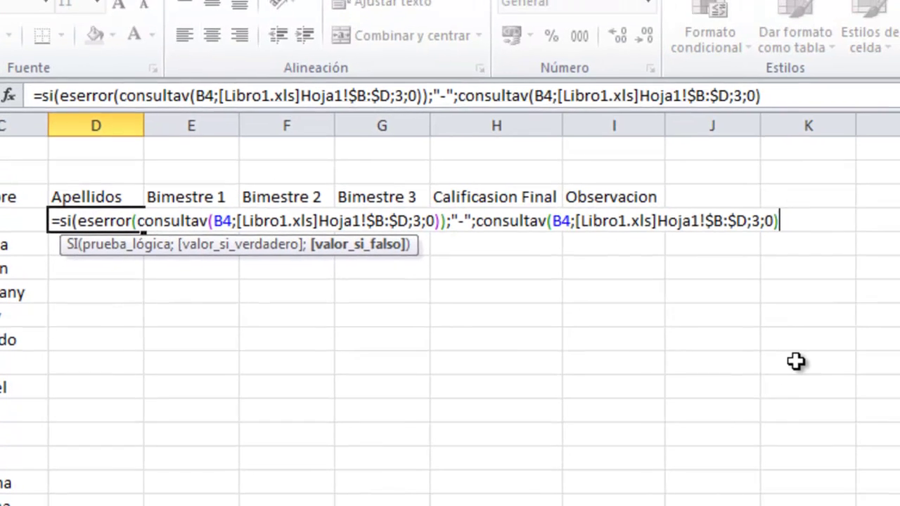
{"action": "type", "text": ")"}
{"action": "key", "text": "Return"}
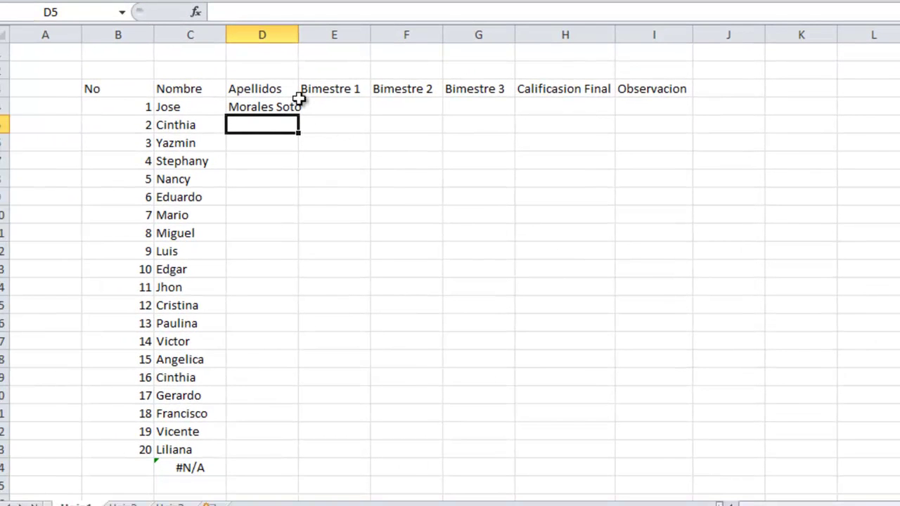
Step: Widen column D and fill D4's surname formula down the Apellidos column
{"action": "left_click_drag", "start_coordinate": [299, 37], "coordinate": [306, 37]}
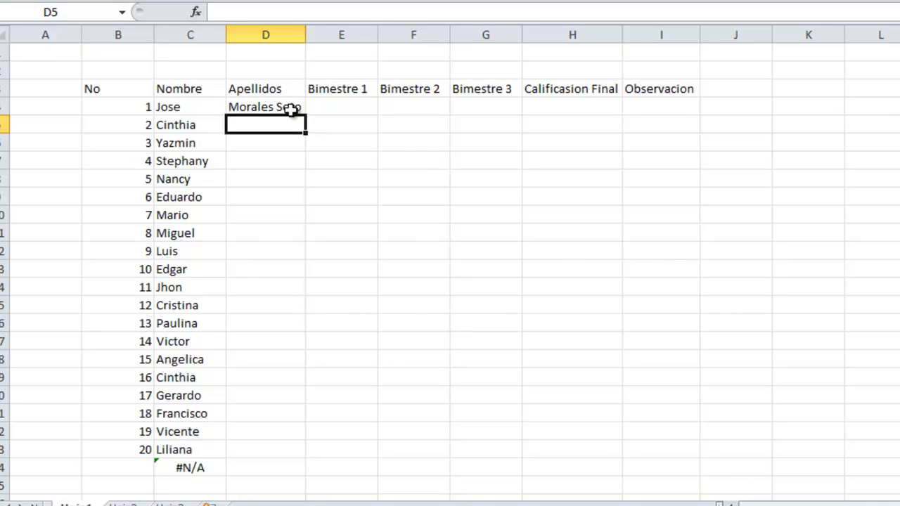
{"action": "left_click", "coordinate": [291, 107]}
{"action": "left_click_drag", "start_coordinate": [306, 114], "coordinate": [291, 476]}
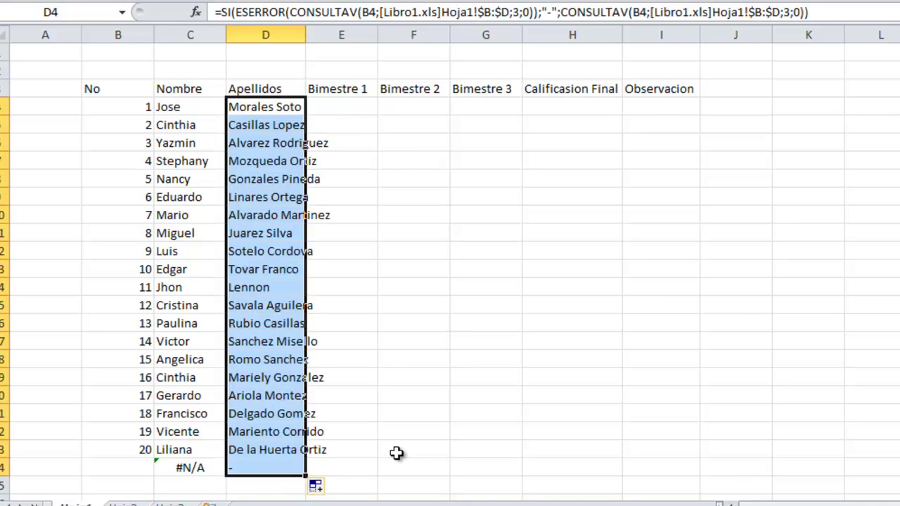
{"action": "scroll", "coordinate": [292, 281], "scroll_direction": "down", "scroll_amount": 1}
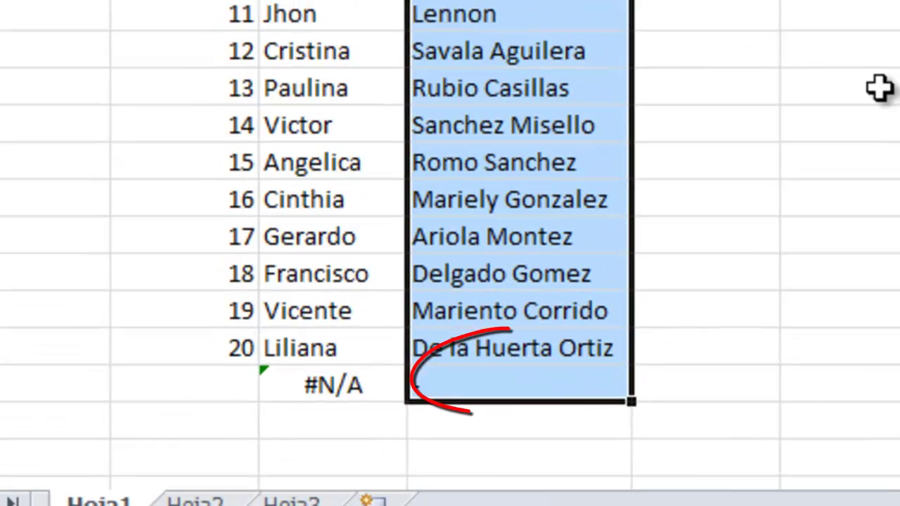
Step: Check the leftover #N/A and dash cells in the last surname row
{"action": "left_click", "coordinate": [352, 413]}
{"action": "left_click", "coordinate": [564, 376]}
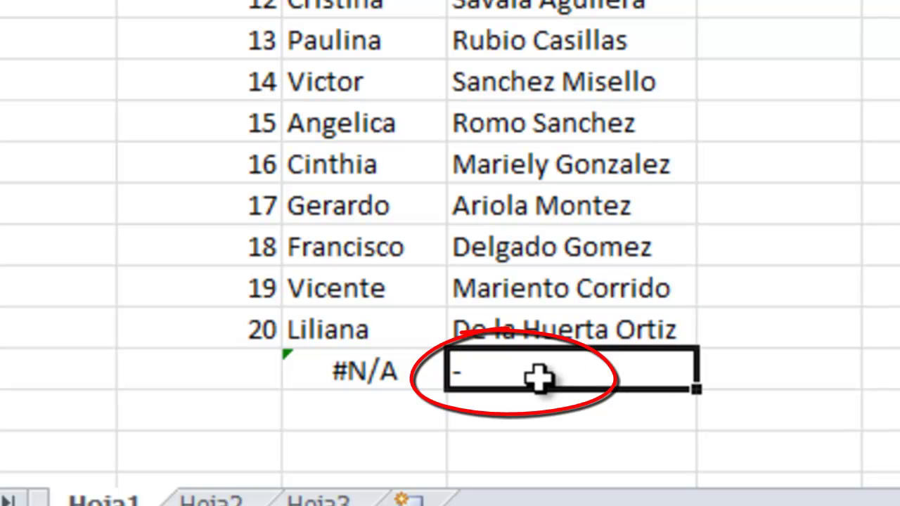
{"action": "left_click", "coordinate": [382, 372]}
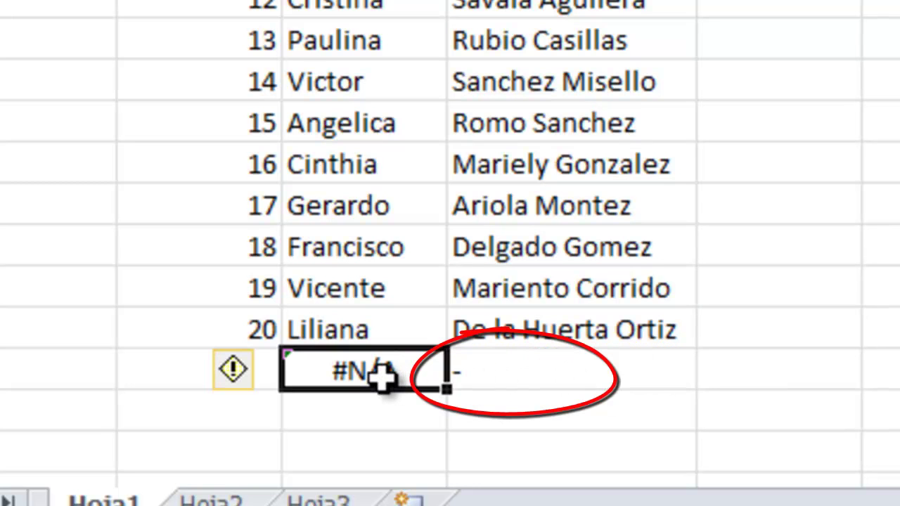
{"action": "left_click", "coordinate": [645, 369]}
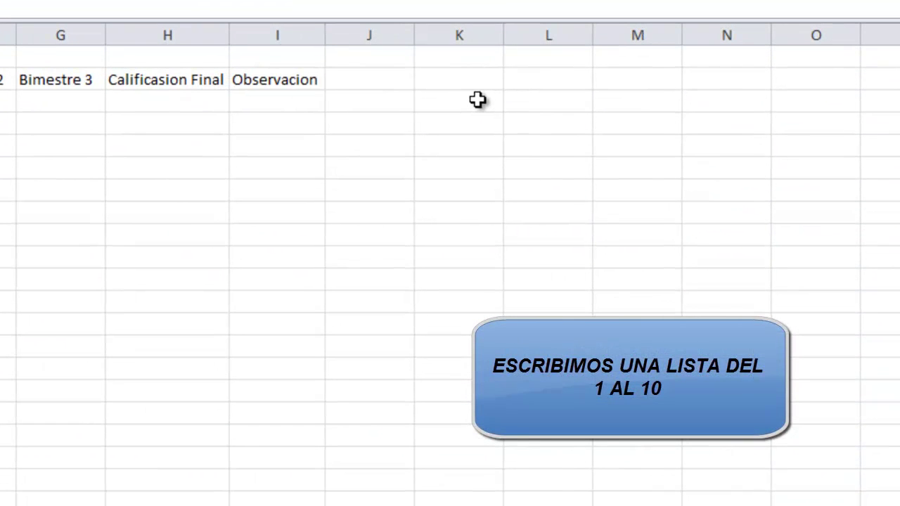
Step: Enter the numbers 1 through 10 in K4:K13, then select E4
{"action": "left_click", "coordinate": [634, 159]}
{"action": "type", "text": "1"}
{"action": "left_click", "coordinate": [474, 126]}
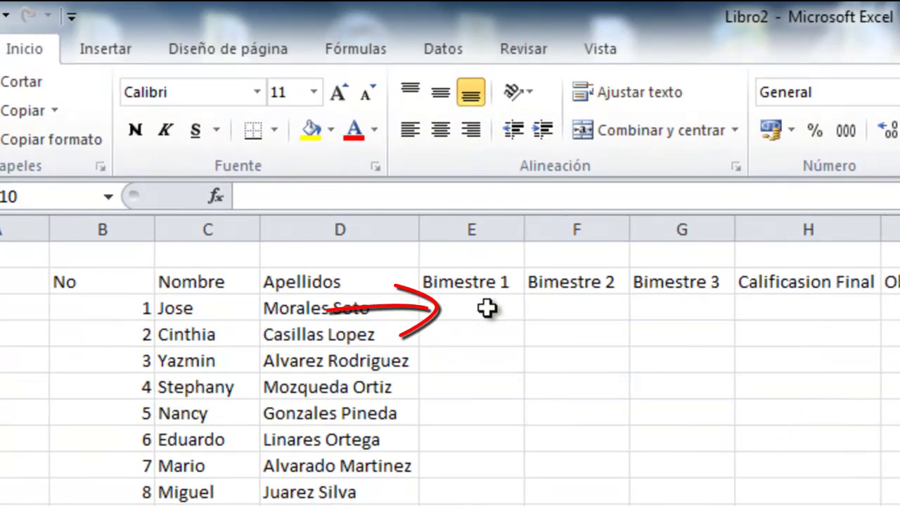
{"action": "left_click", "coordinate": [487, 308]}
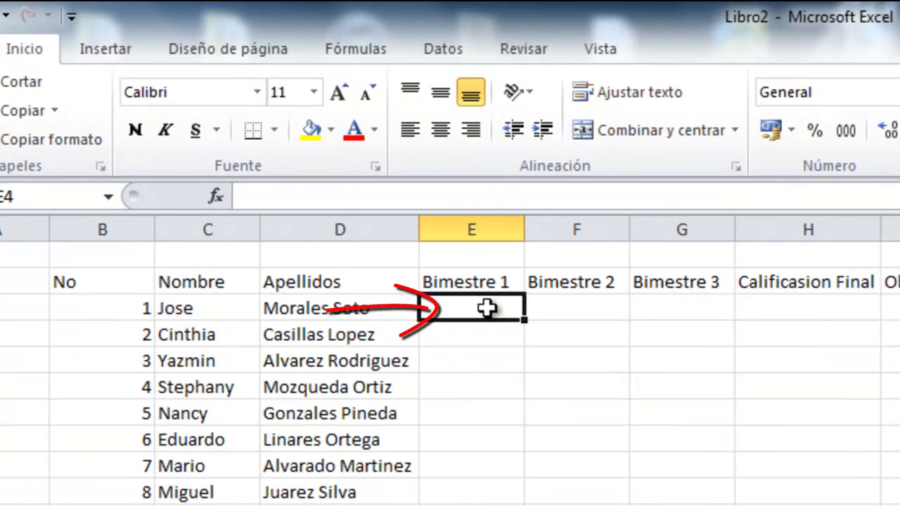
{"action": "left_click", "coordinate": [526, 55]}
{"action": "left_click", "coordinate": [471, 50]}
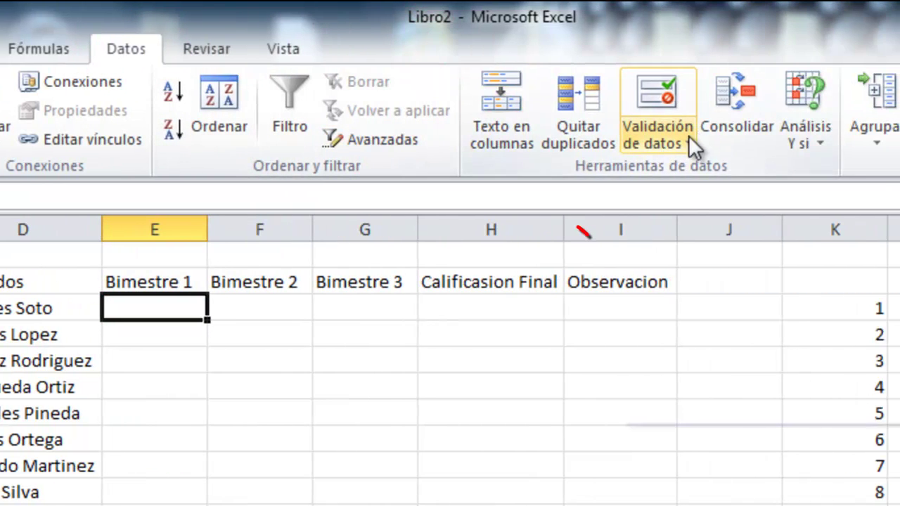
Step: Set E4's data validation to Lista with source =$K$4:$K$13
{"action": "left_click", "coordinate": [691, 141]}
{"action": "left_click", "coordinate": [715, 167]}
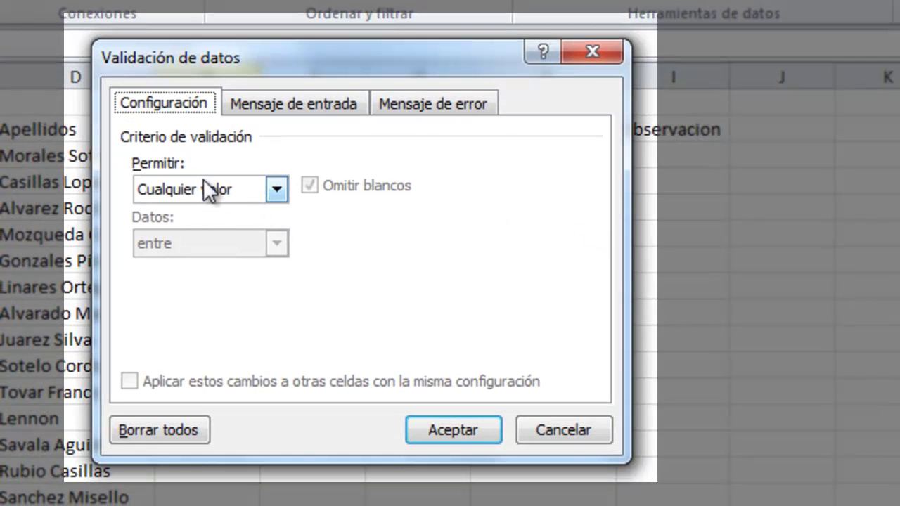
{"action": "left_click", "coordinate": [277, 190]}
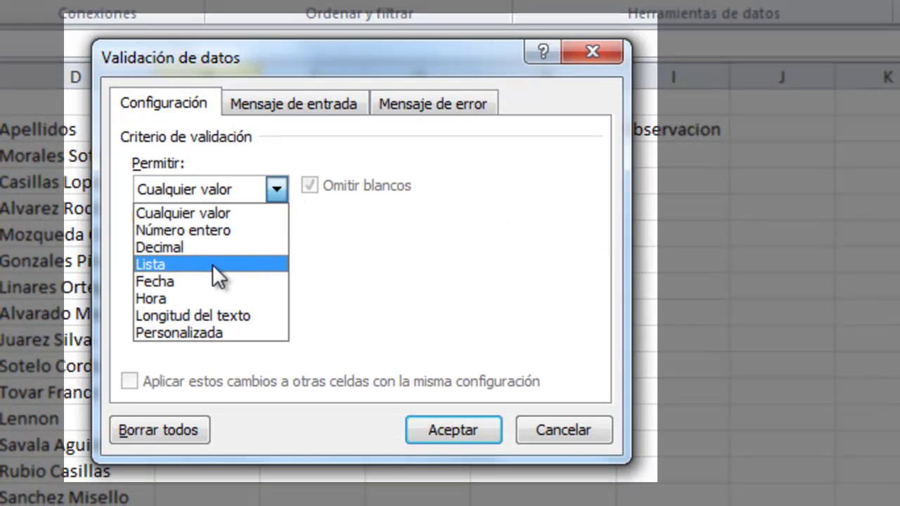
{"action": "left_click", "coordinate": [213, 264]}
{"action": "left_click", "coordinate": [482, 296]}
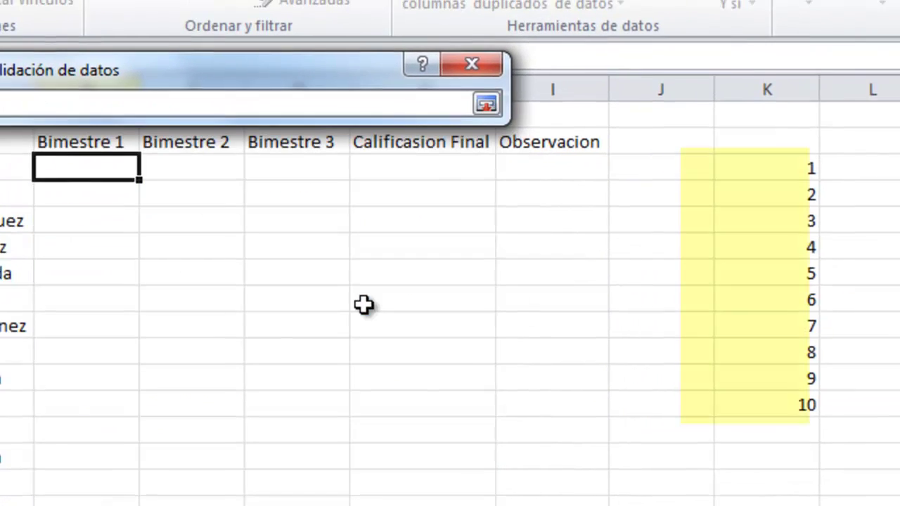
{"action": "left_click_drag", "start_coordinate": [772, 176], "coordinate": [770, 404]}
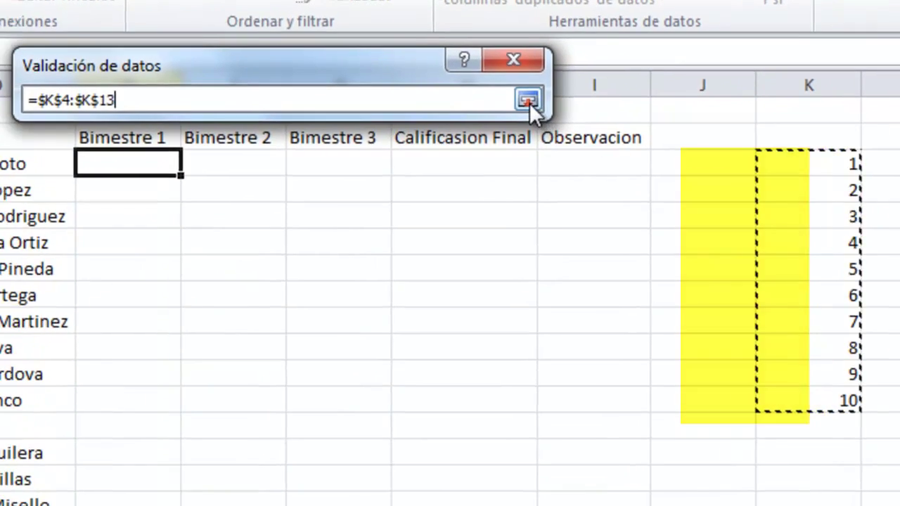
{"action": "left_click", "coordinate": [466, 105]}
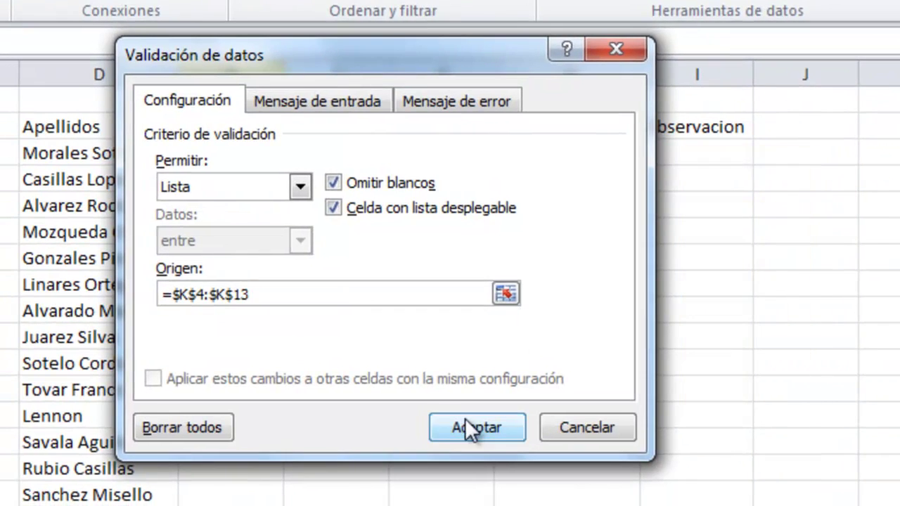
{"action": "left_click", "coordinate": [472, 427]}
Step: Check that E4's dropdown offers the grades 1 to 10, then dismiss it
{"action": "left_click", "coordinate": [295, 153]}
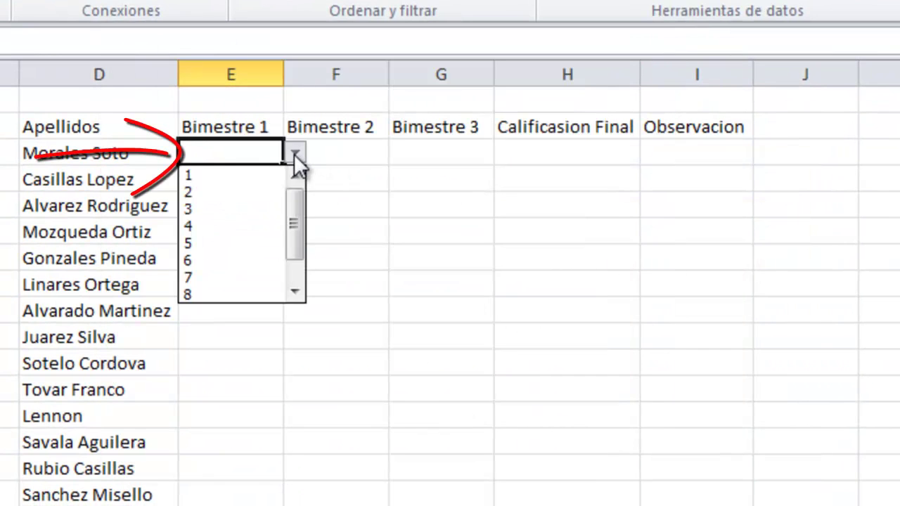
{"action": "left_click_drag", "start_coordinate": [295, 194], "coordinate": [292, 222]}
{"action": "left_click_drag", "start_coordinate": [288, 259], "coordinate": [289, 206]}
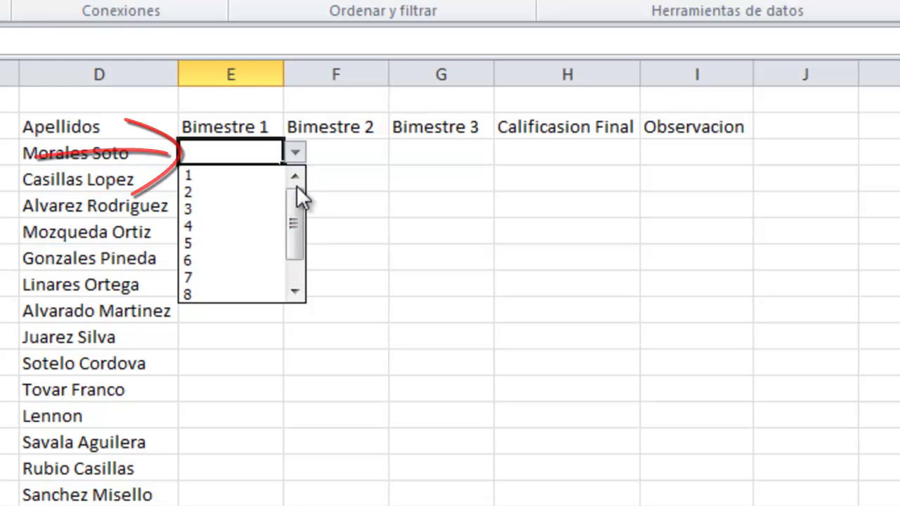
{"action": "key", "text": "Escape"}
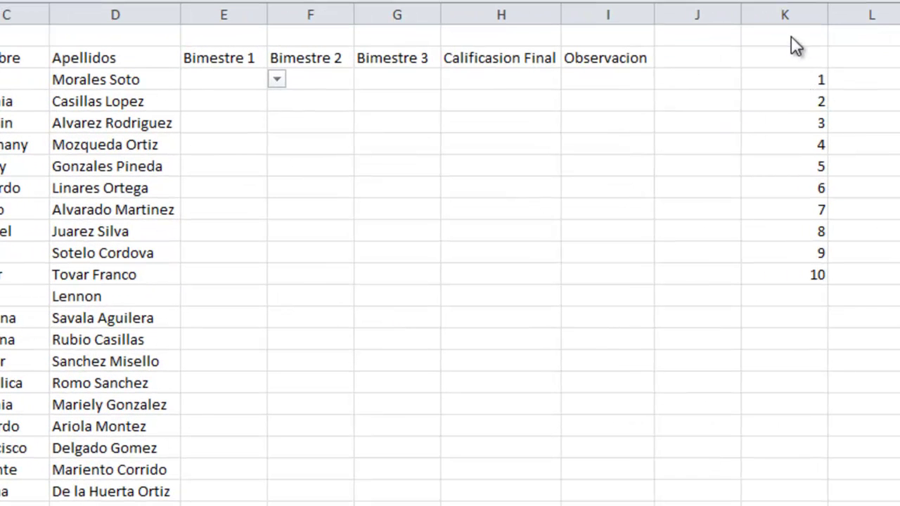
Step: Hide column K with the Ocultar command
{"action": "left_click", "coordinate": [782, 18]}
{"action": "right_click", "coordinate": [778, 21]}
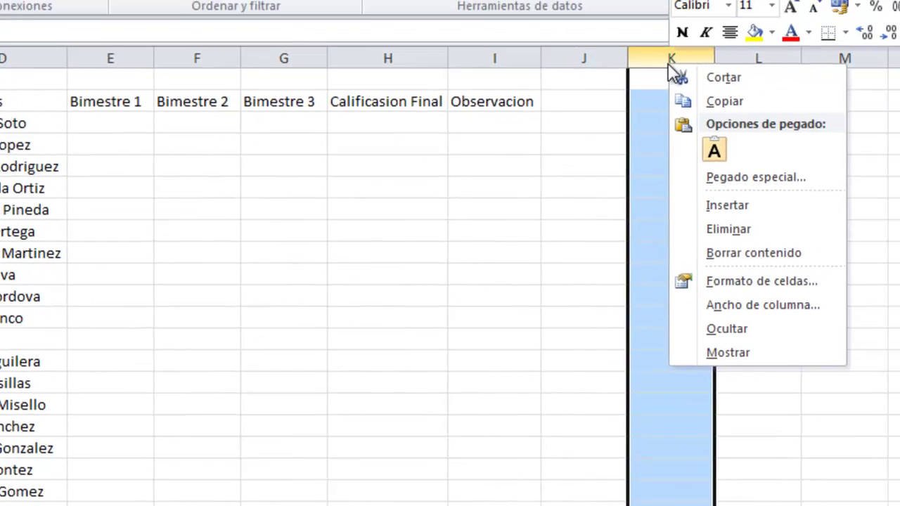
{"action": "left_click", "coordinate": [668, 343]}
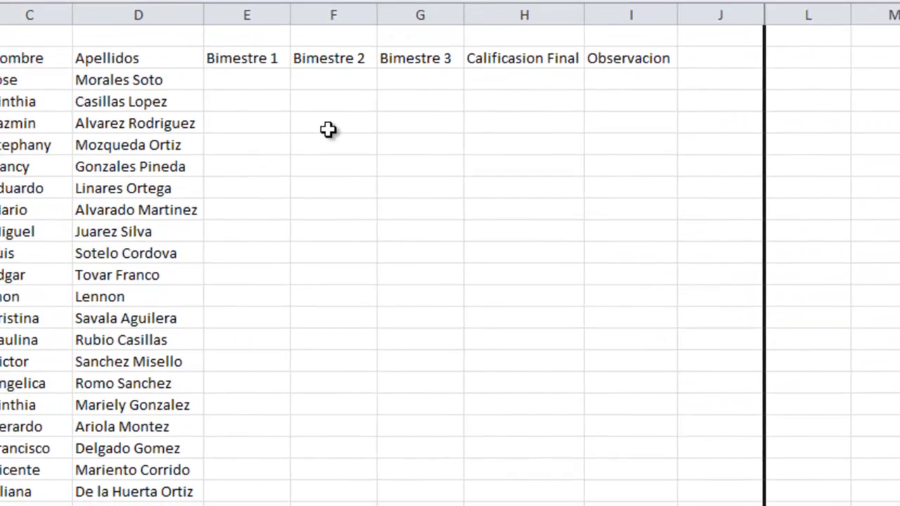
{"action": "left_click", "coordinate": [273, 113]}
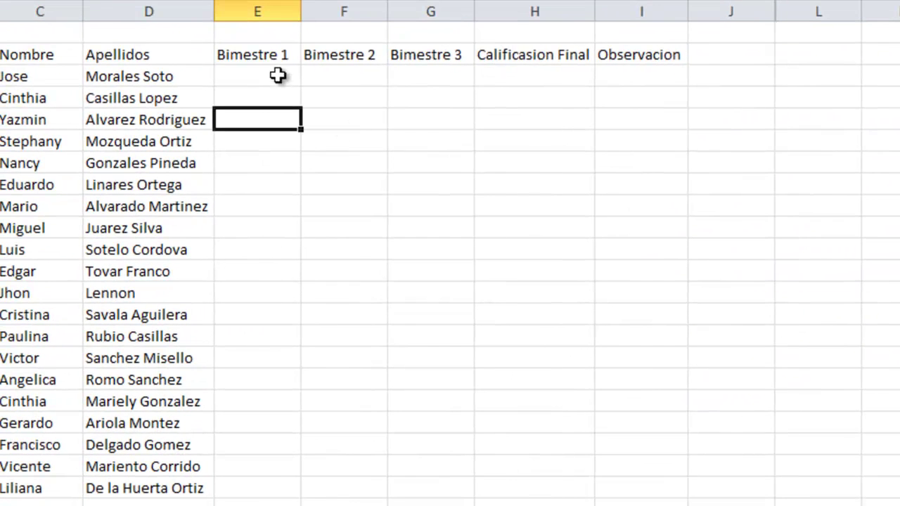
Step: Enter Bimestre 1, 2 and 3 grades for all 20 students in E4:G23
{"action": "left_click", "coordinate": [277, 76]}
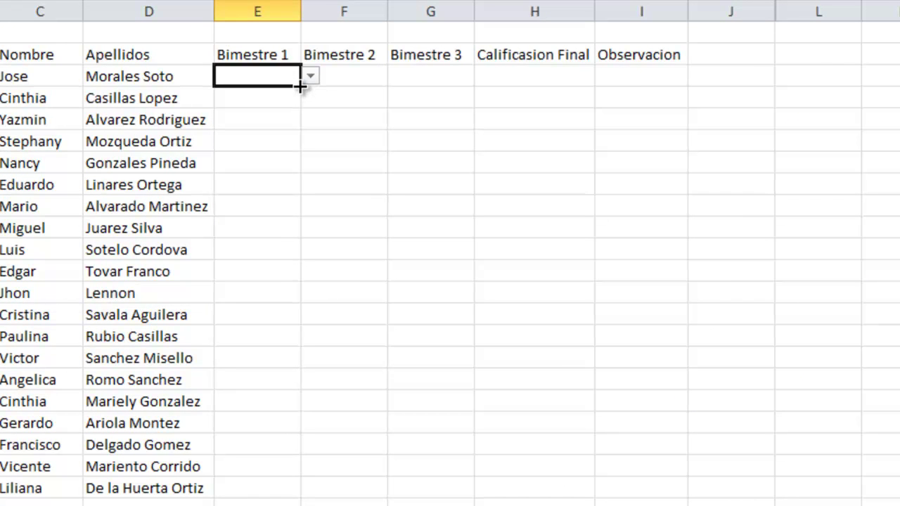
{"action": "left_click_drag", "start_coordinate": [299, 86], "coordinate": [460, 80]}
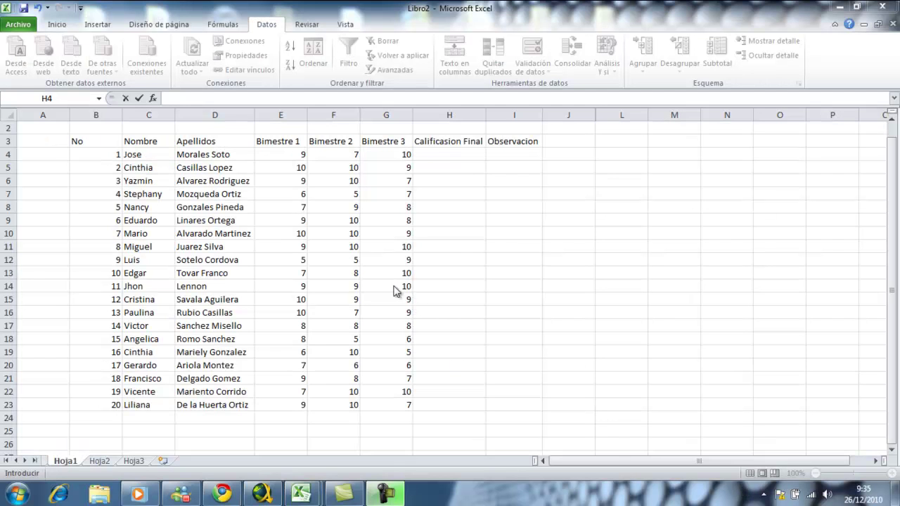
{"action": "left_click", "coordinate": [346, 242]}
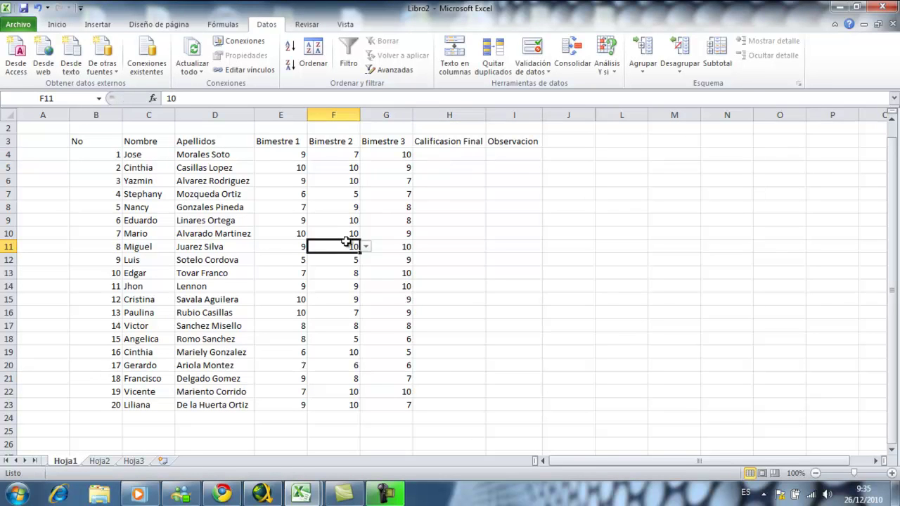
{"action": "left_click", "coordinate": [416, 248]}
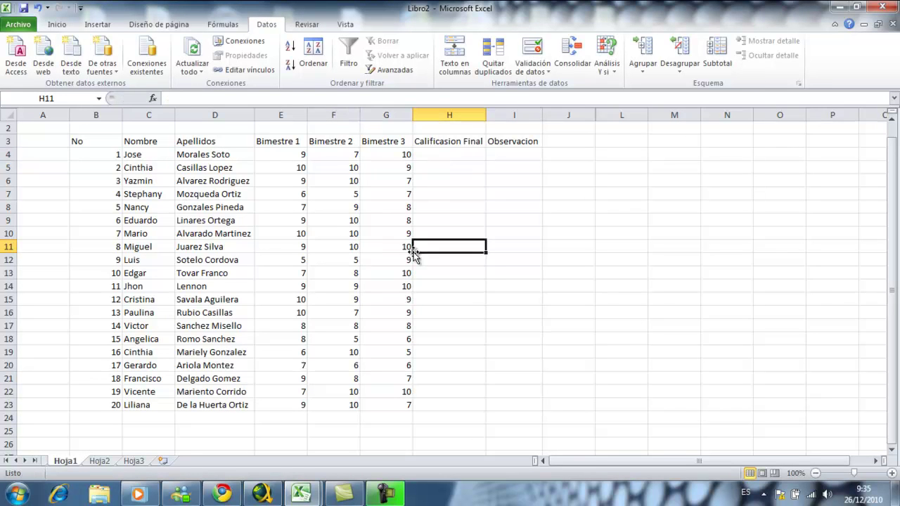
{"action": "left_click", "coordinate": [440, 166]}
{"action": "left_click", "coordinate": [435, 154]}
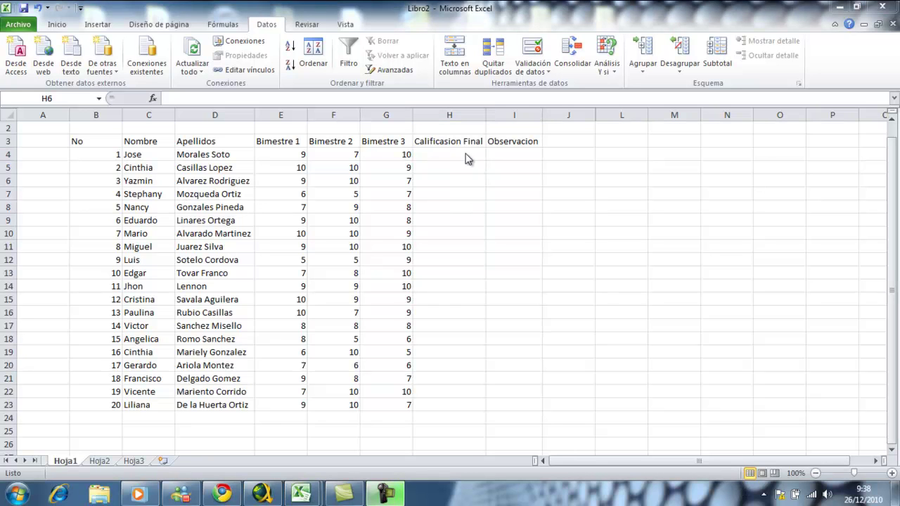
Step: Enter =redondear(promedio(E4:G4);0) in H4, giving Jose a final grade of 9
{"action": "left_click", "coordinate": [467, 158]}
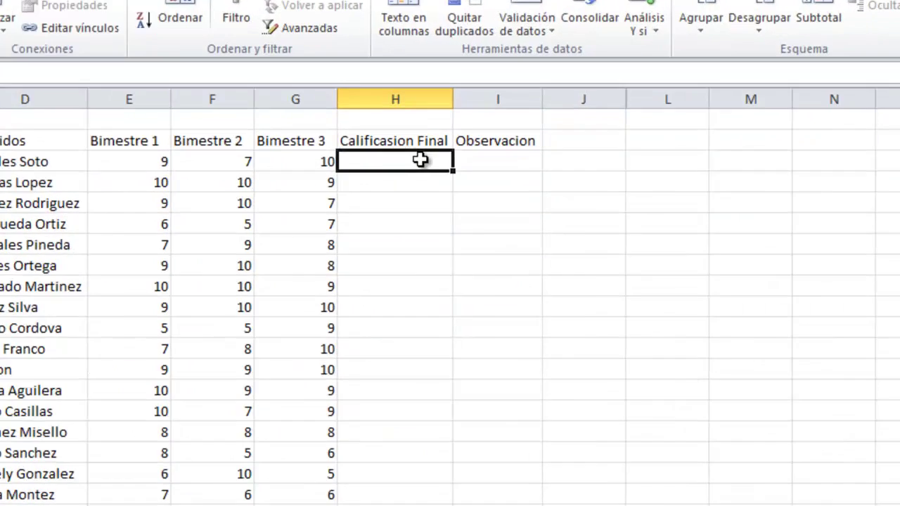
{"action": "type", "text": "=redondear"}
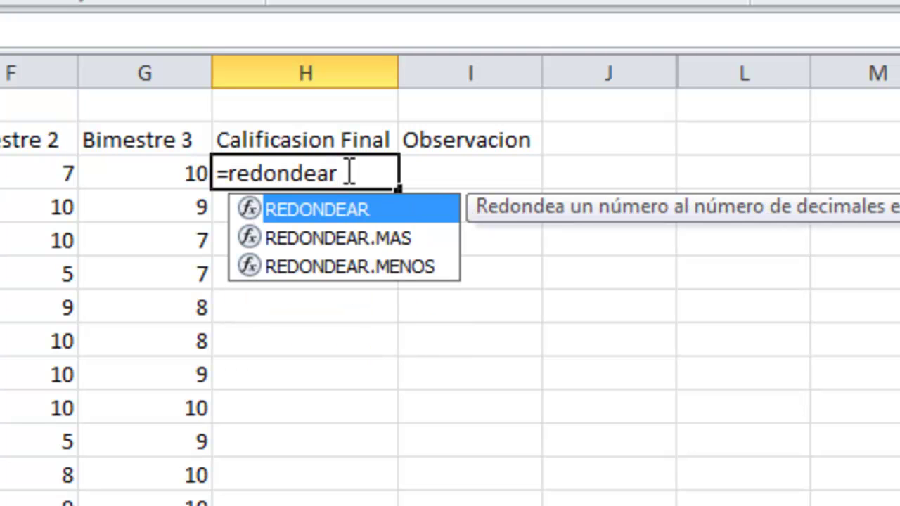
{"action": "type", "text": "("}
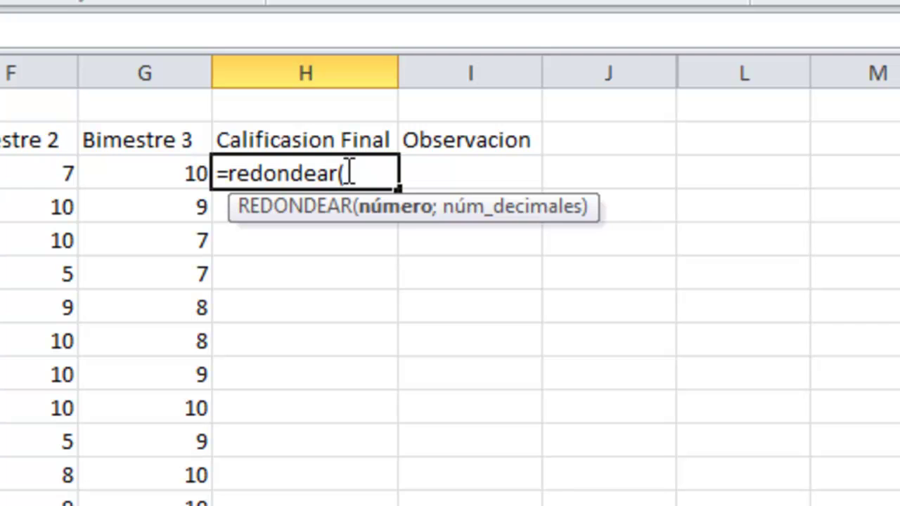
{"action": "type", "text": "promedio"}
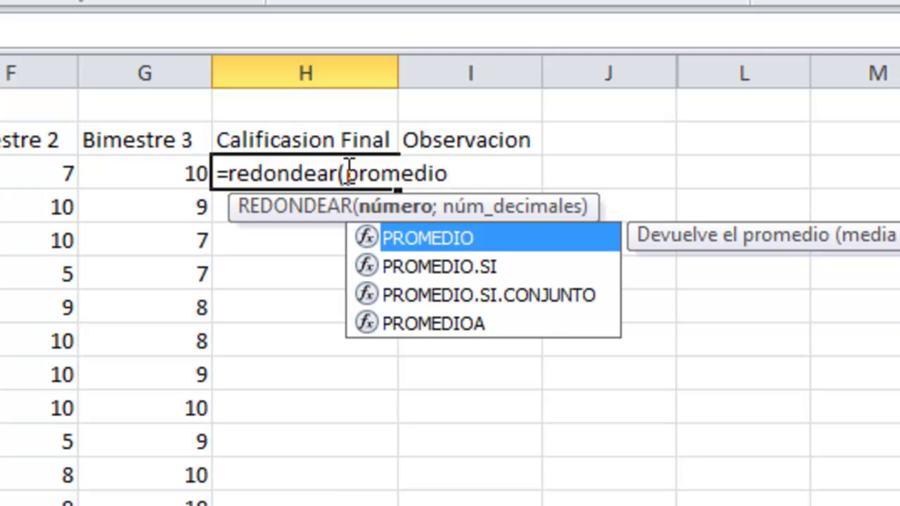
{"action": "type", "text": "("}
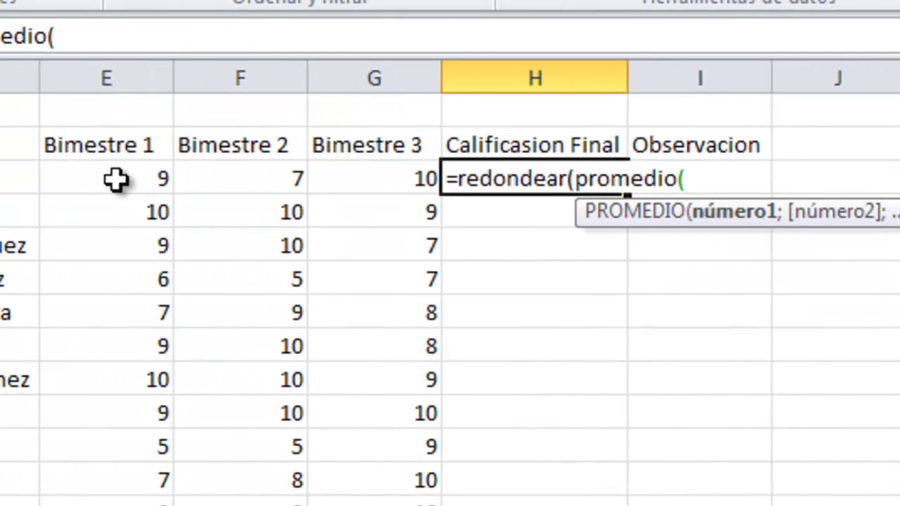
{"action": "left_click_drag", "start_coordinate": [103, 176], "coordinate": [354, 179]}
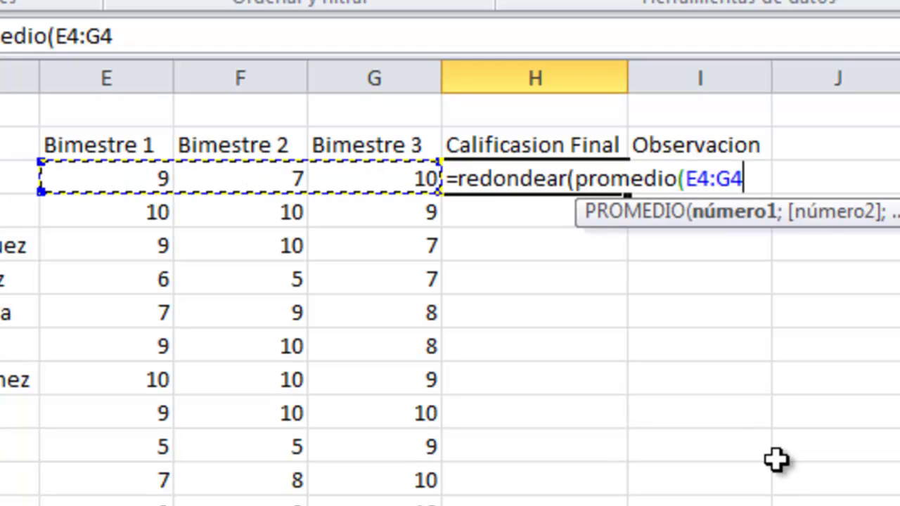
{"action": "type", "text": ")"}
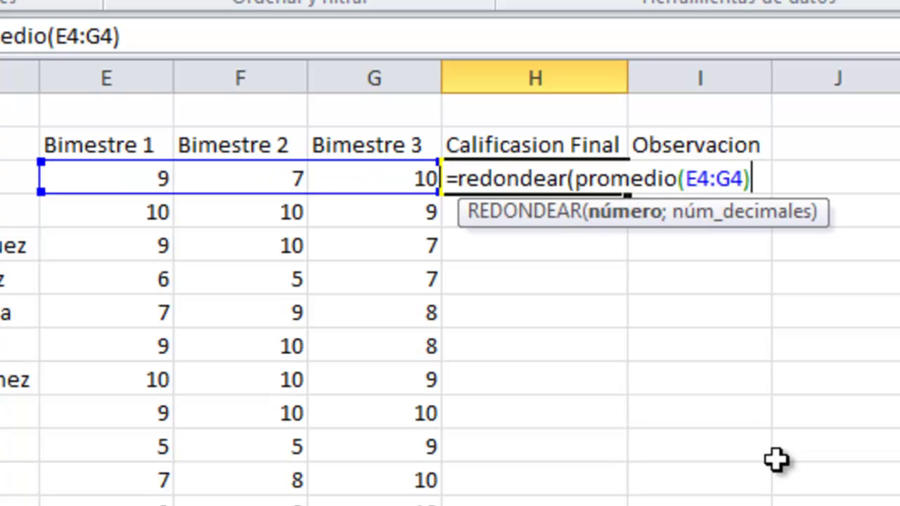
{"action": "type", "text": ";"}
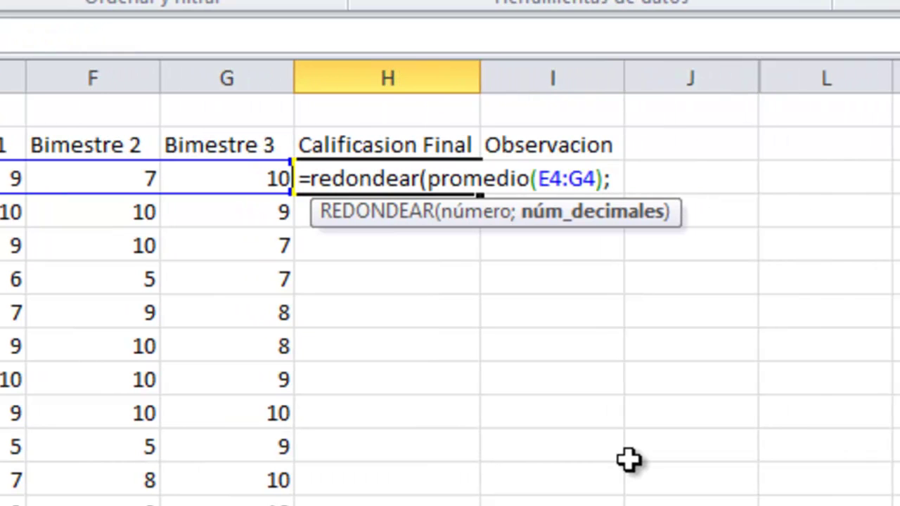
{"action": "type", "text": "0"}
{"action": "type", "text": ")"}
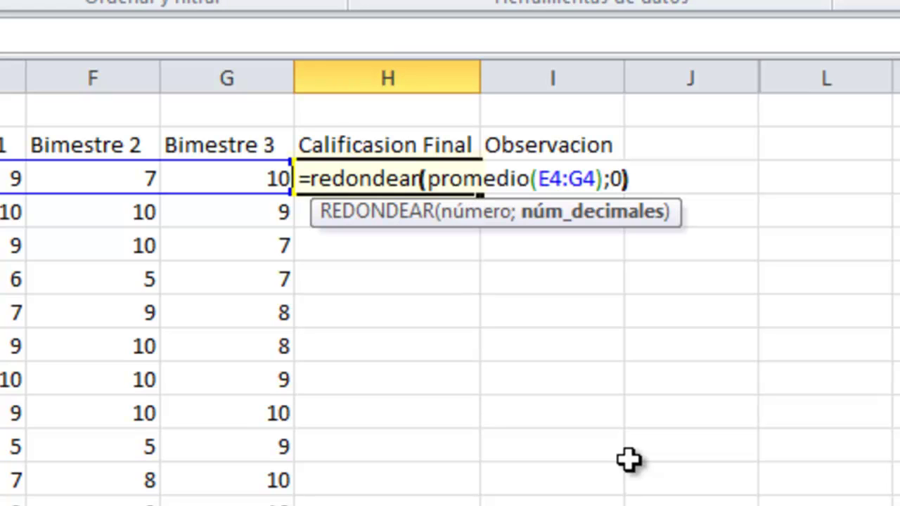
{"action": "key", "text": "Return"}
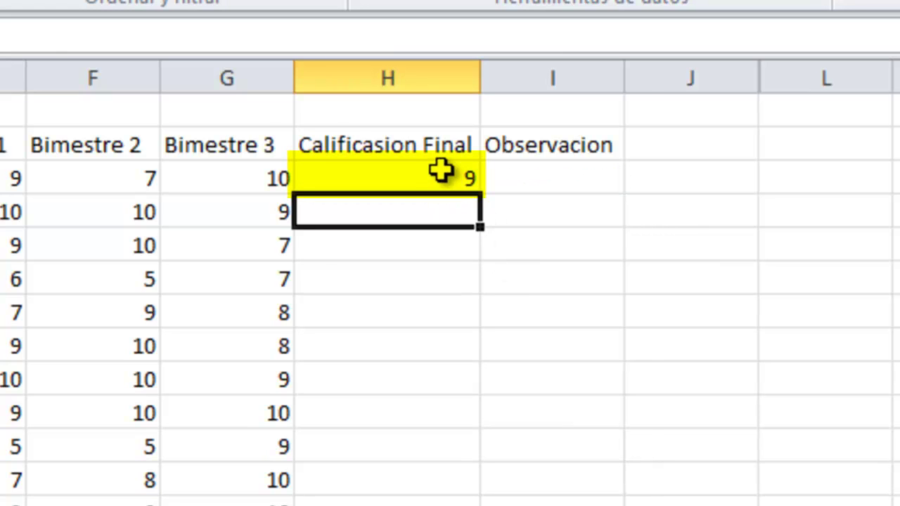
Step: Copy H4's rounded-average formula down to H23 for all 20 students
{"action": "left_click", "coordinate": [433, 175]}
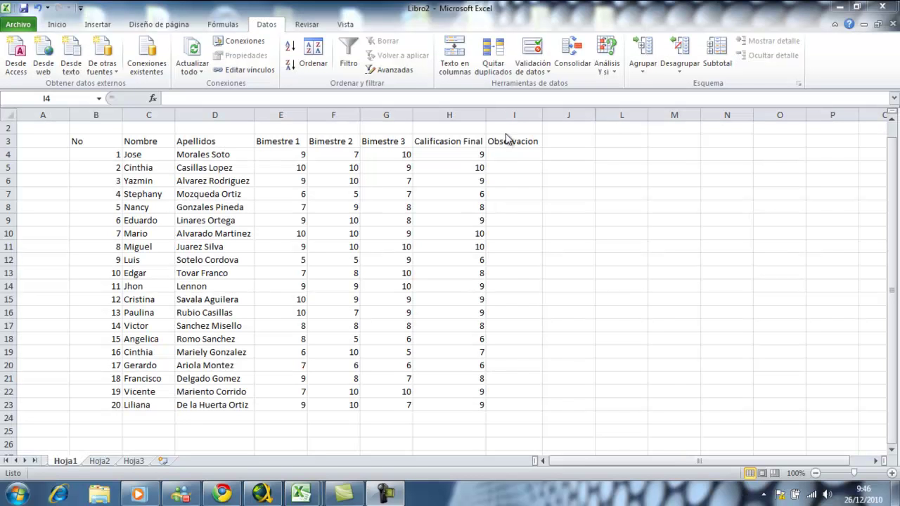
{"action": "left_click", "coordinate": [508, 150]}
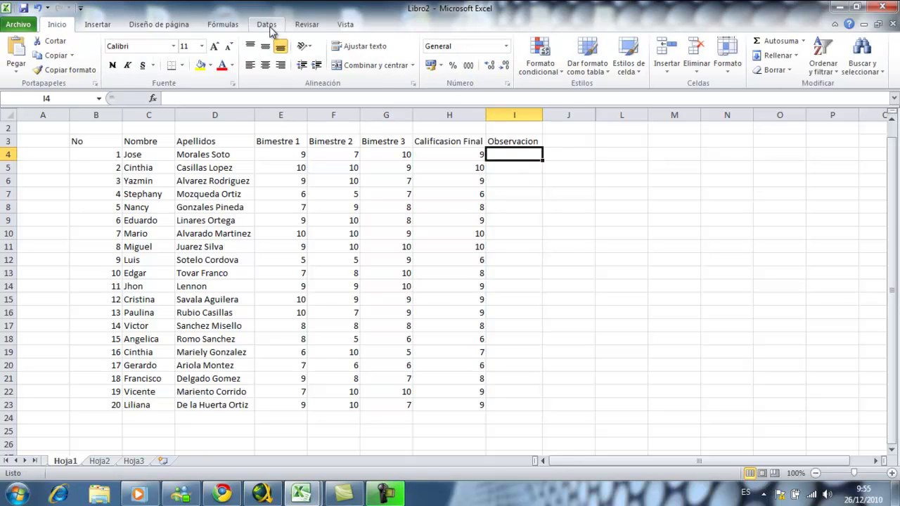
{"action": "left_click", "coordinate": [270, 27]}
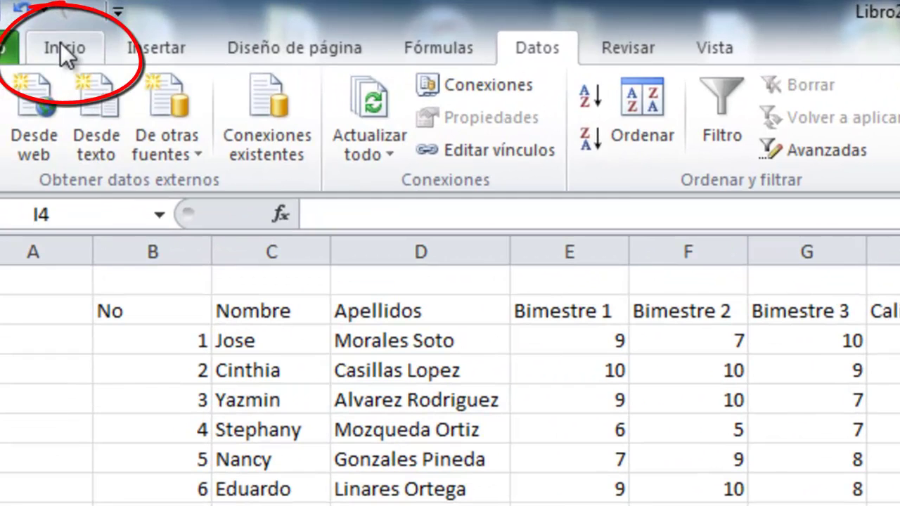
Step: Select I4 and start a new rule via Formato condicional > Administrar reglas
{"action": "left_click", "coordinate": [64, 50]}
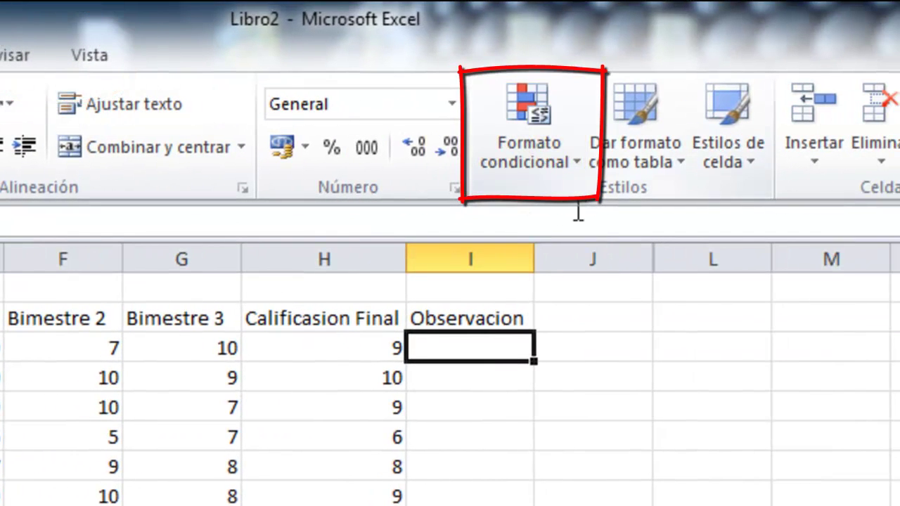
{"action": "left_click", "coordinate": [494, 373]}
{"action": "left_click", "coordinate": [486, 345]}
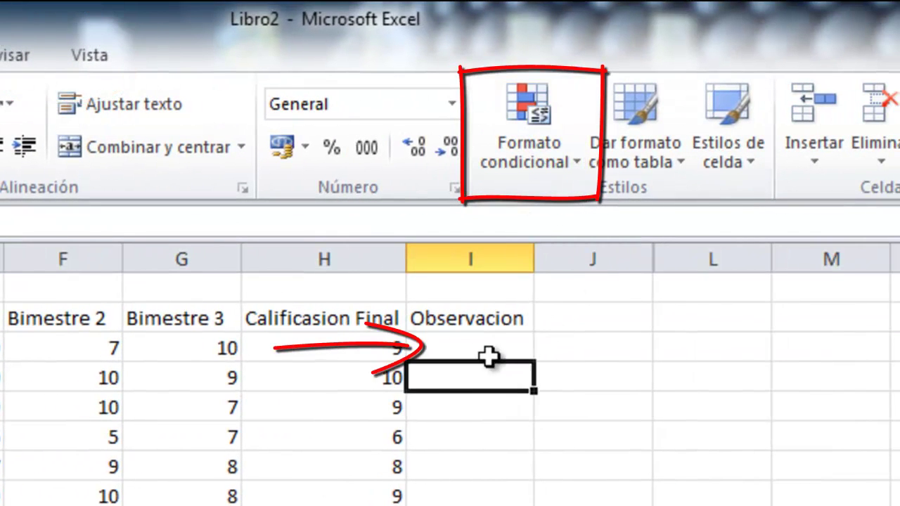
{"action": "left_click", "coordinate": [565, 168]}
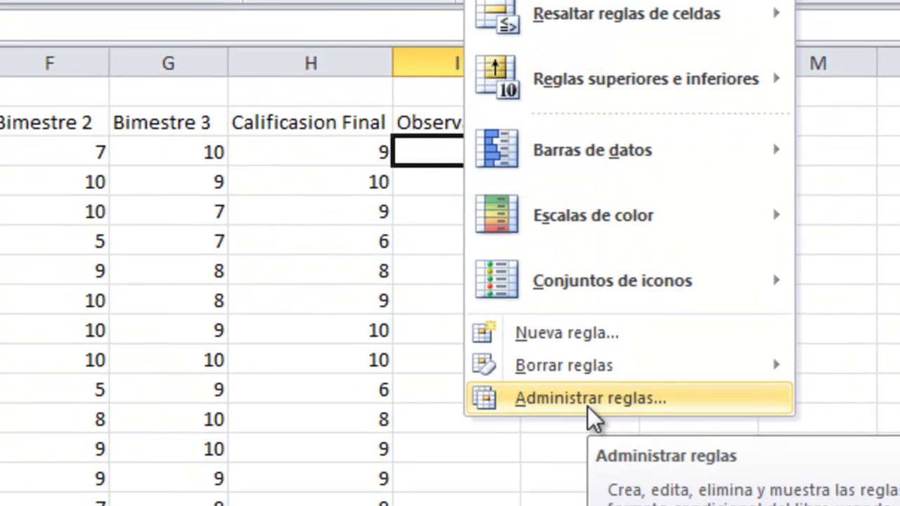
{"action": "left_click", "coordinate": [589, 411]}
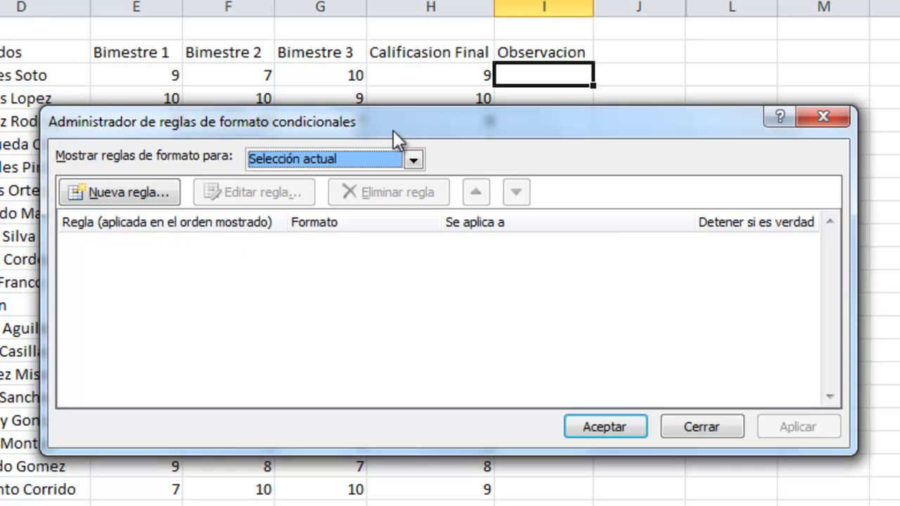
{"action": "left_click_drag", "start_coordinate": [369, 130], "coordinate": [345, 109]}
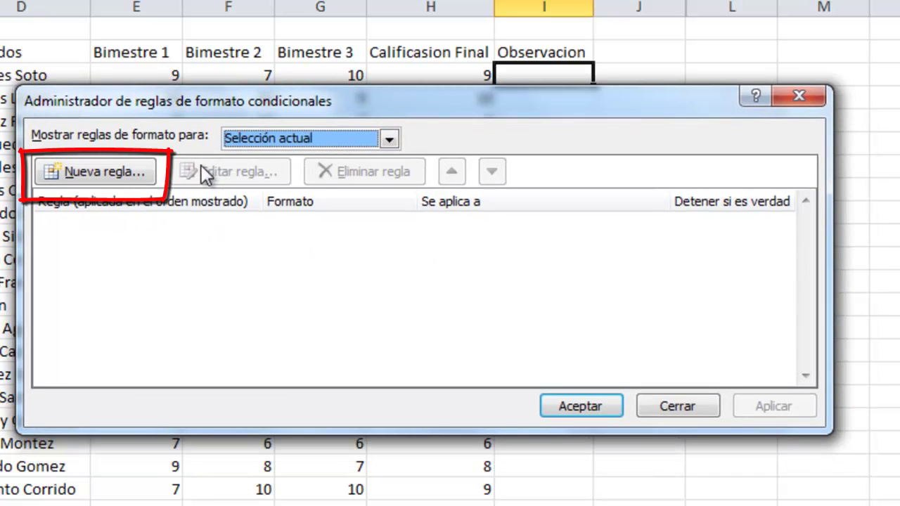
{"action": "left_click", "coordinate": [95, 175]}
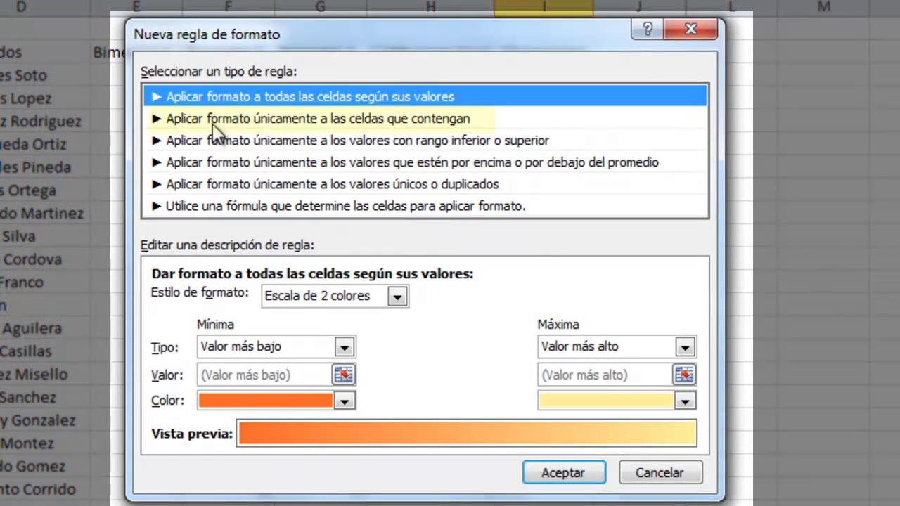
Step: Add a rule formatting cell values equal to J in bold blue
{"action": "left_click", "coordinate": [413, 116]}
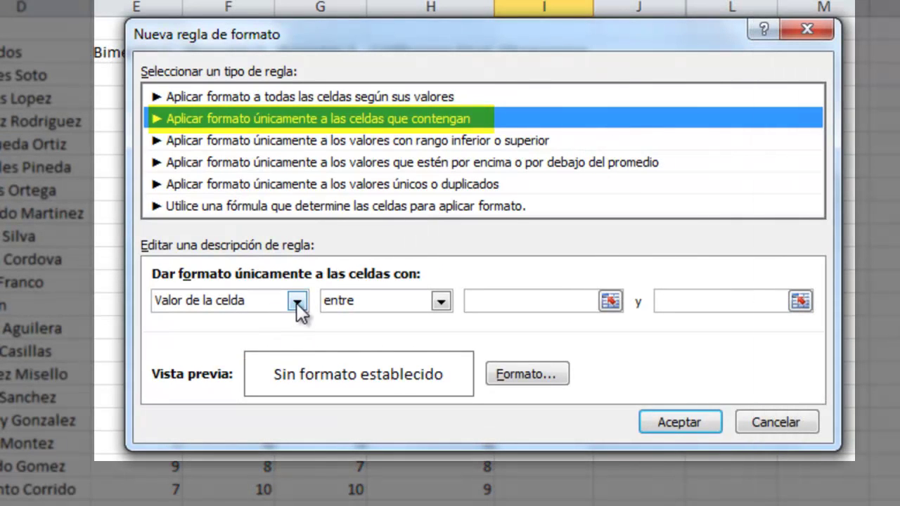
{"action": "left_click", "coordinate": [441, 302]}
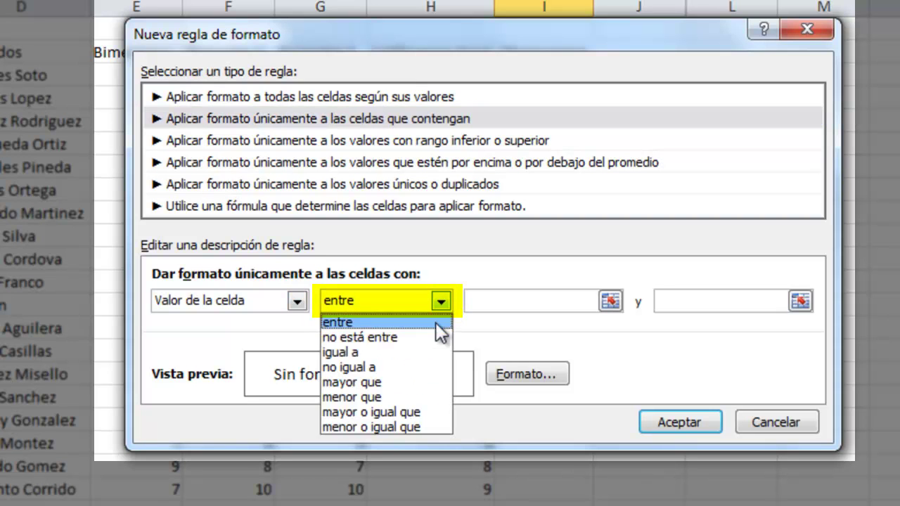
{"action": "left_click", "coordinate": [400, 354]}
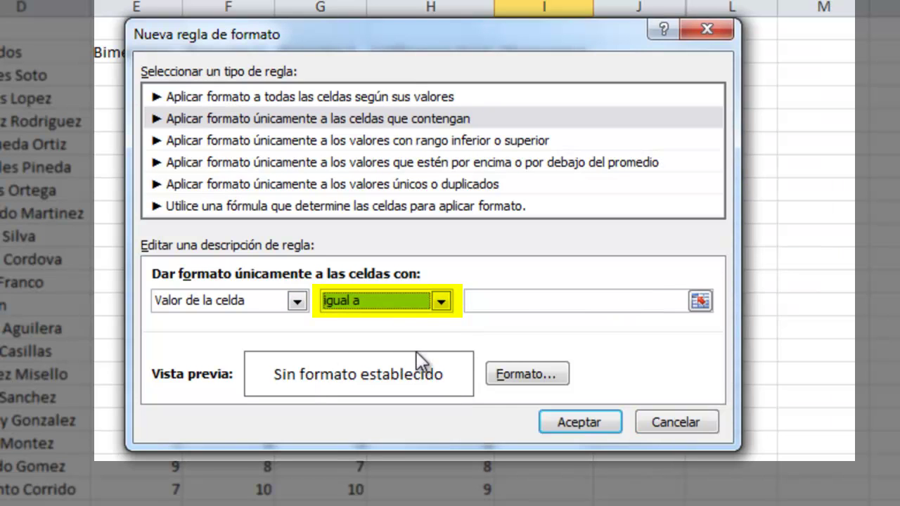
{"action": "left_click", "coordinate": [515, 304]}
{"action": "type", "text": "J"}
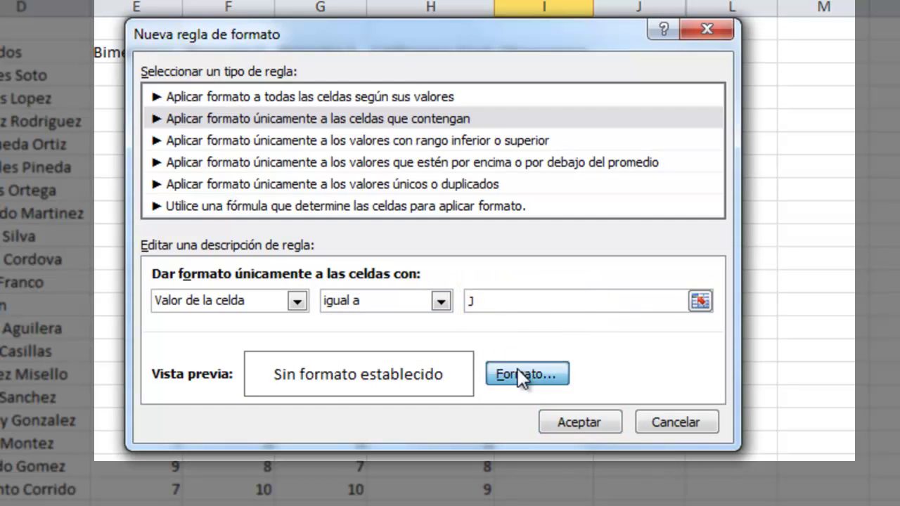
{"action": "left_click", "coordinate": [518, 369]}
{"action": "left_click", "coordinate": [493, 117]}
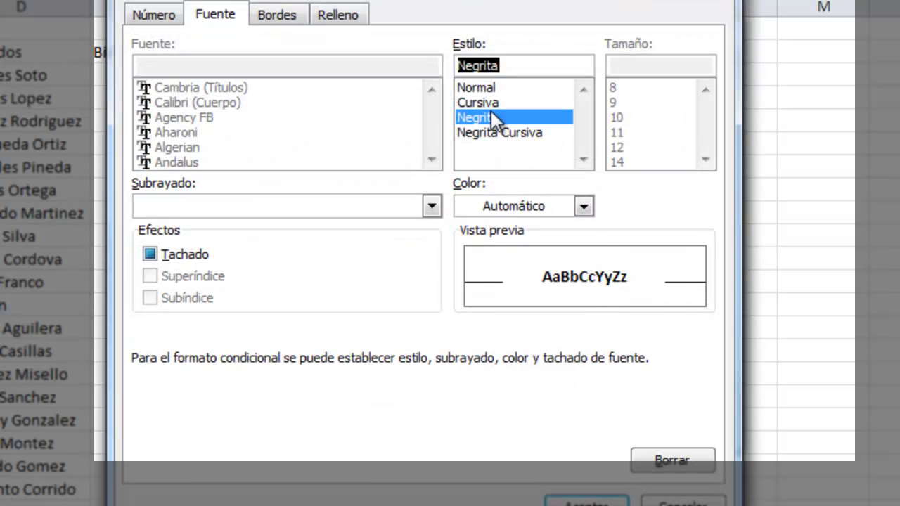
{"action": "left_click", "coordinate": [584, 206]}
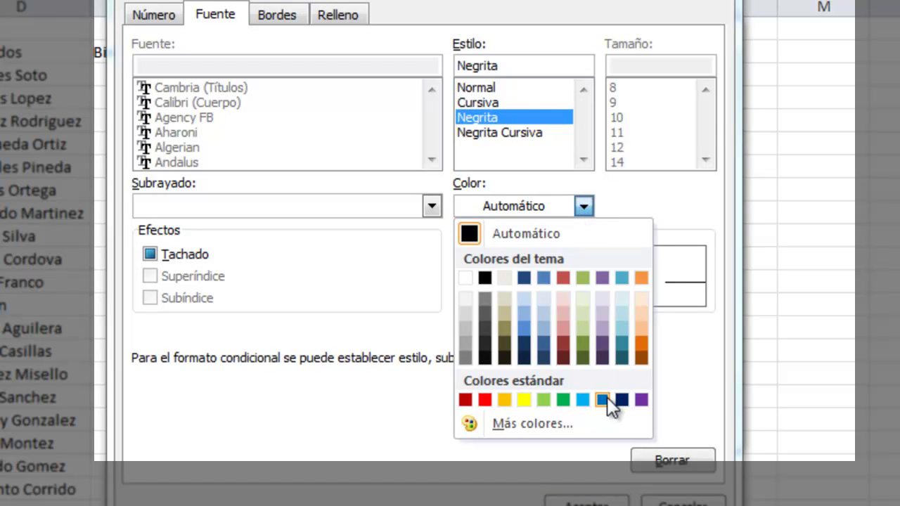
{"action": "left_click", "coordinate": [602, 400]}
{"action": "left_click", "coordinate": [586, 502]}
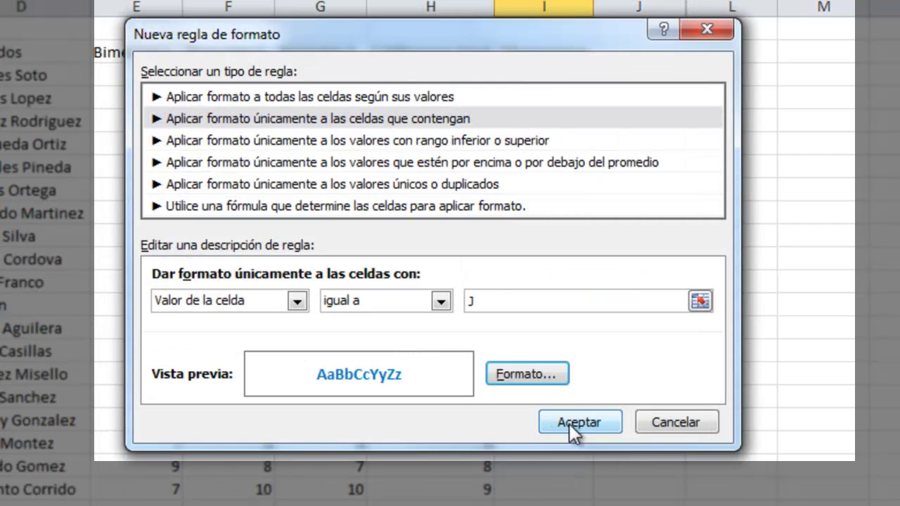
{"action": "left_click", "coordinate": [567, 424]}
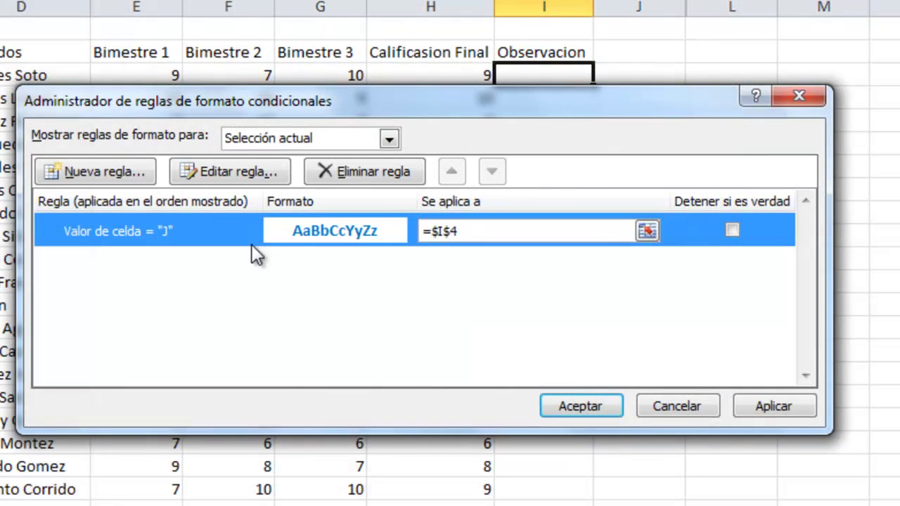
Step: Add a second rule formatting cell values equal to K in bold green
{"action": "left_click", "coordinate": [94, 172]}
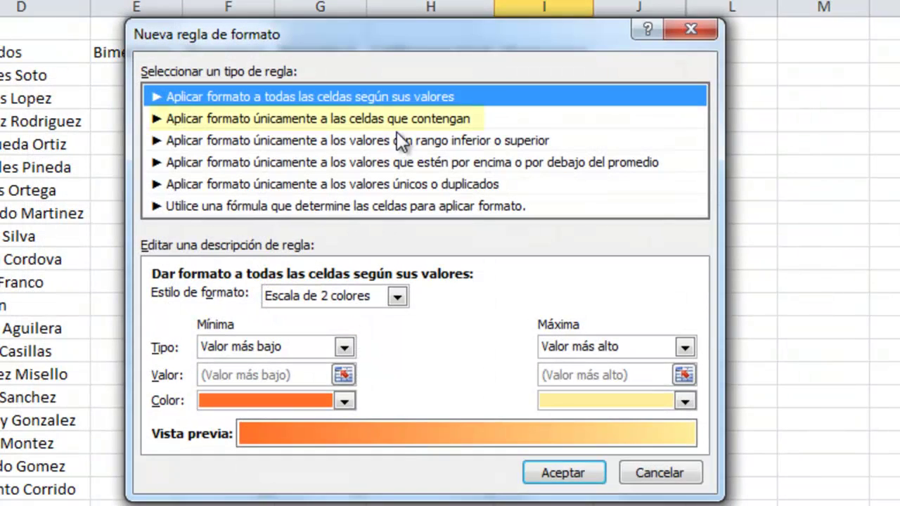
{"action": "left_click", "coordinate": [362, 126]}
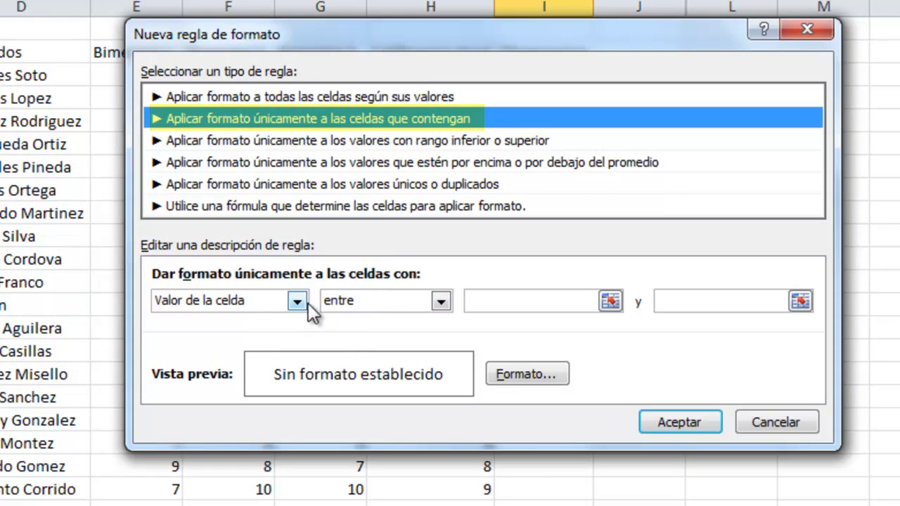
{"action": "left_click", "coordinate": [440, 301]}
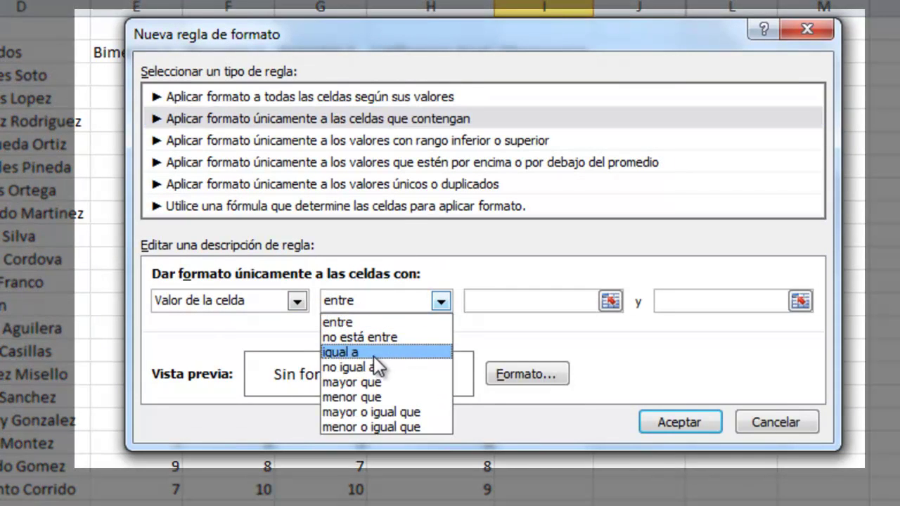
{"action": "left_click", "coordinate": [375, 354]}
{"action": "left_click", "coordinate": [517, 300]}
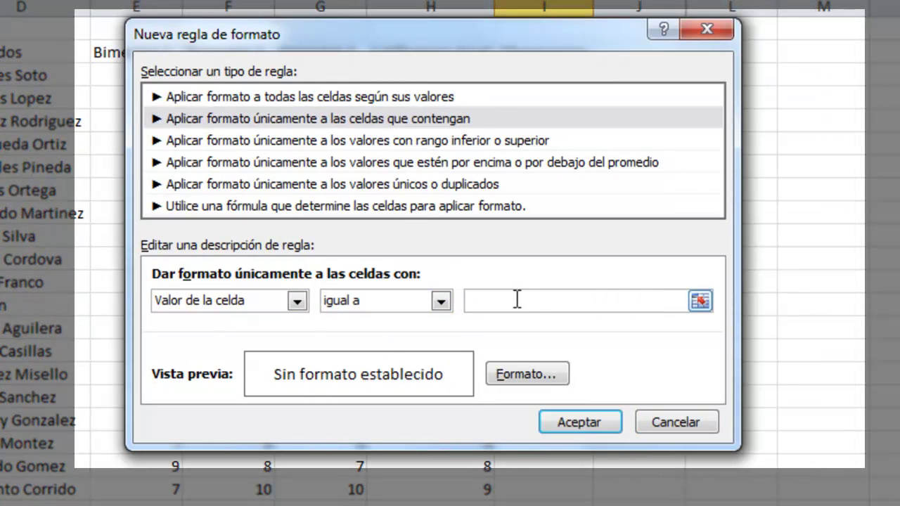
{"action": "type", "text": "K"}
{"action": "left_click", "coordinate": [524, 373]}
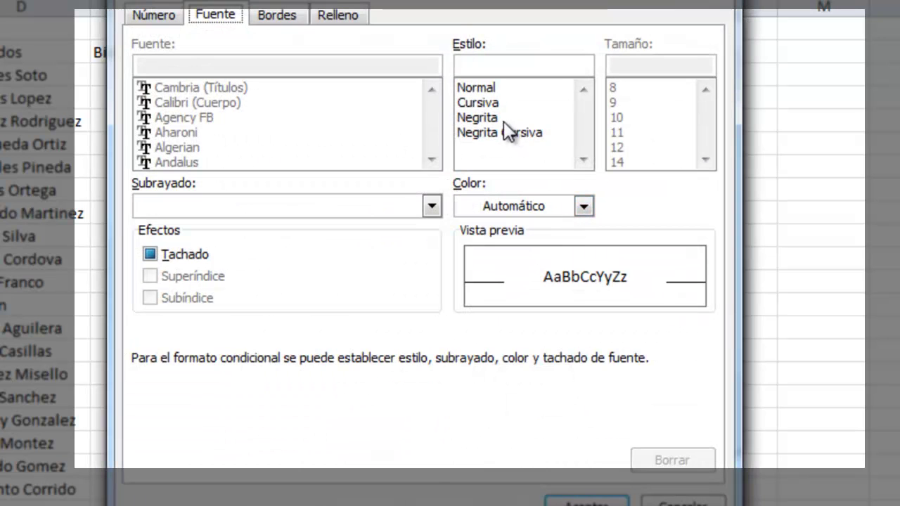
{"action": "left_click", "coordinate": [504, 122]}
{"action": "left_click", "coordinate": [583, 206]}
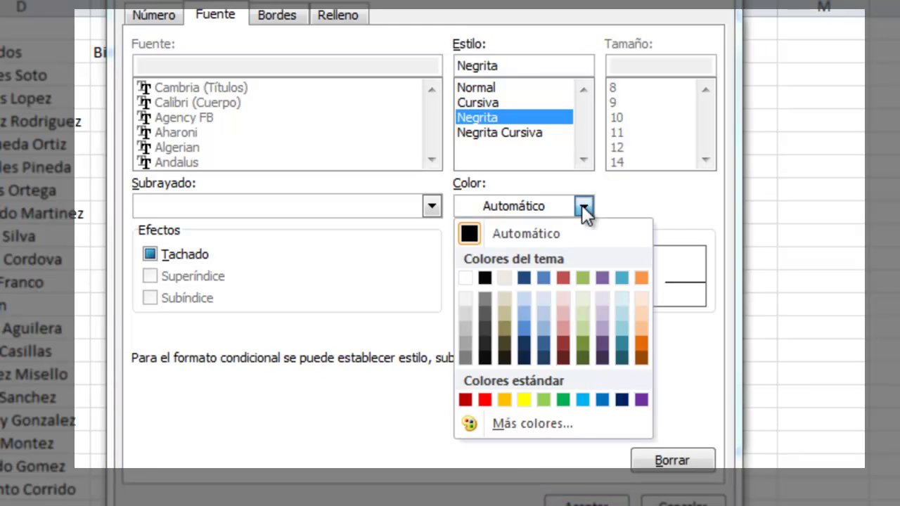
{"action": "left_click", "coordinate": [544, 399]}
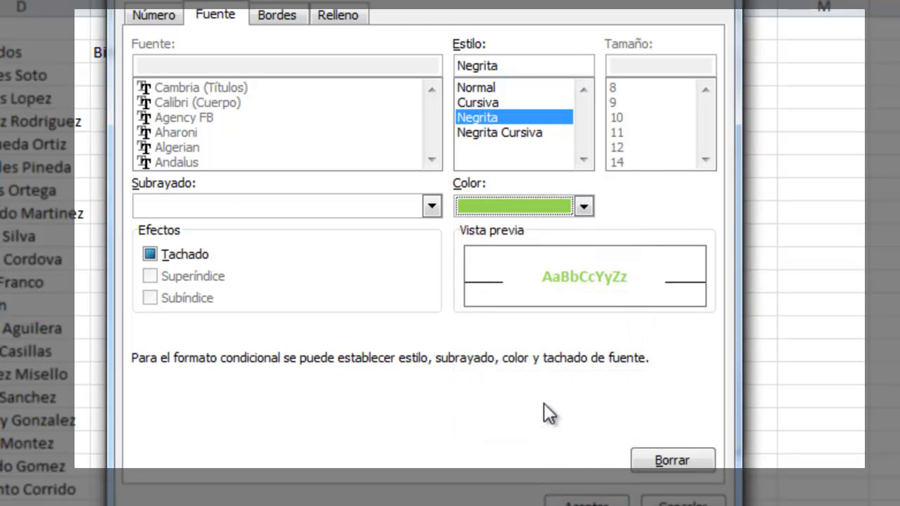
{"action": "key", "text": "Return"}
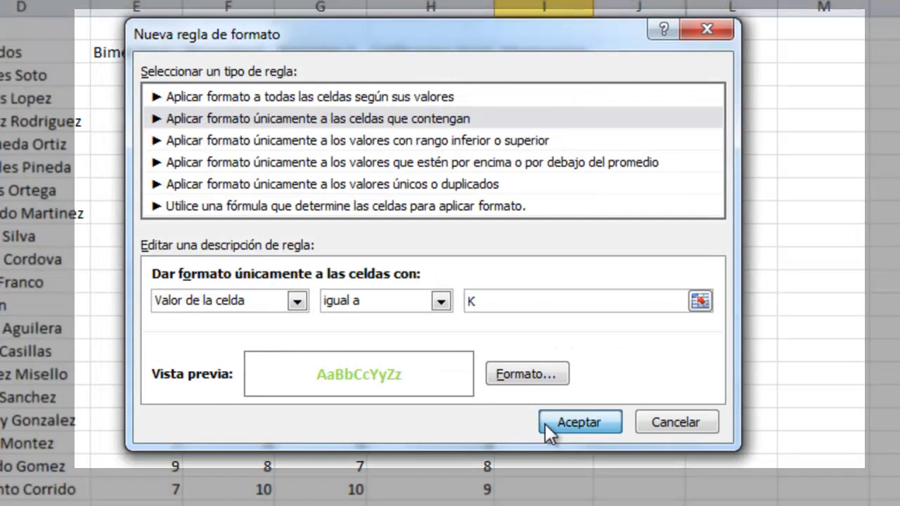
{"action": "left_click", "coordinate": [545, 424]}
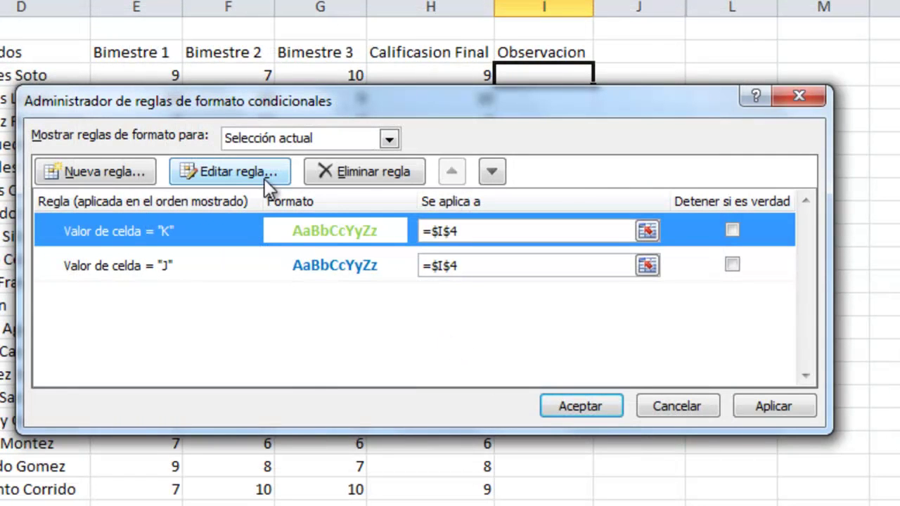
Step: Start a third rule for cells whose value is equal to L
{"action": "left_click", "coordinate": [116, 170]}
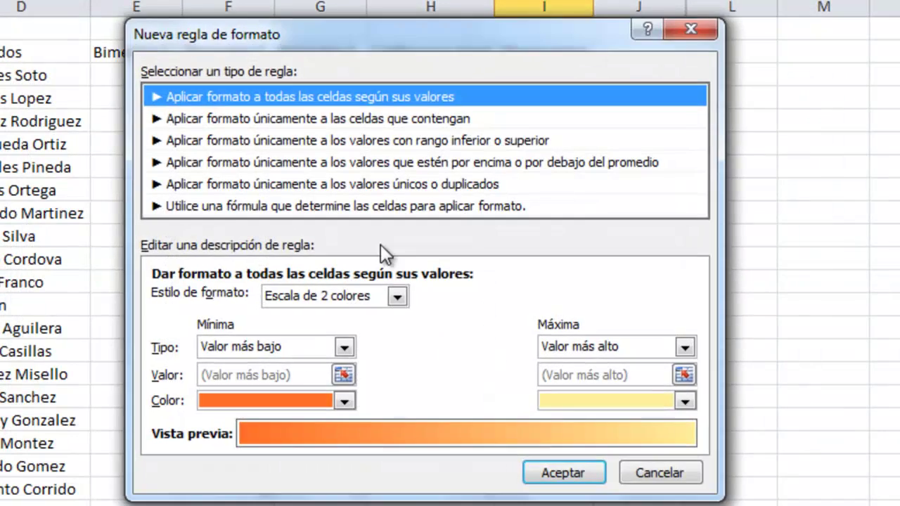
{"action": "left_click", "coordinate": [311, 117]}
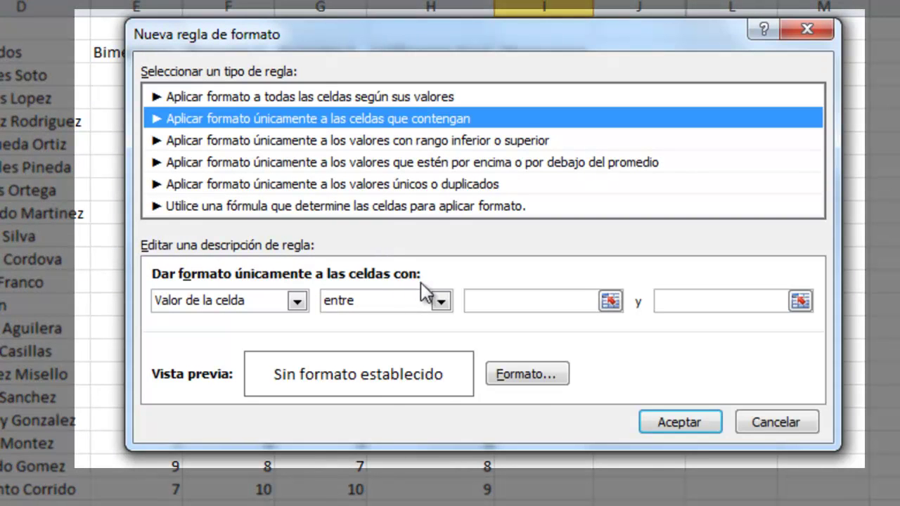
{"action": "left_click", "coordinate": [440, 302]}
{"action": "left_click", "coordinate": [410, 353]}
{"action": "left_click", "coordinate": [537, 304]}
{"action": "type", "text": "L"}
Step: Give the L rule a bold red font, save it, and close the rules manager
{"action": "left_click", "coordinate": [508, 370]}
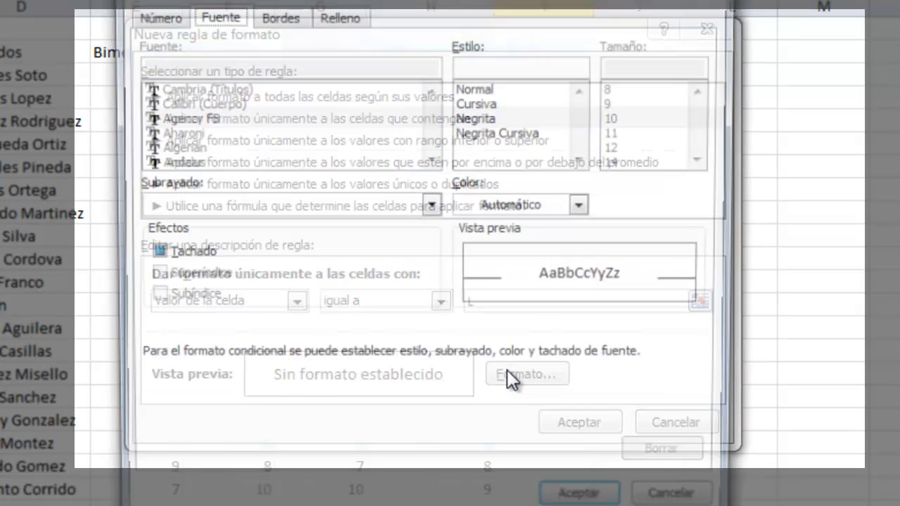
{"action": "left_click", "coordinate": [475, 118]}
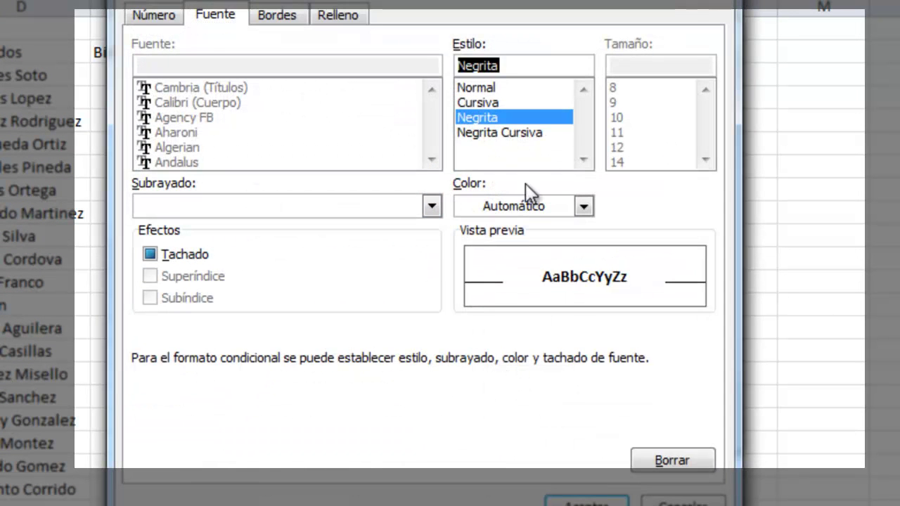
{"action": "left_click", "coordinate": [583, 207]}
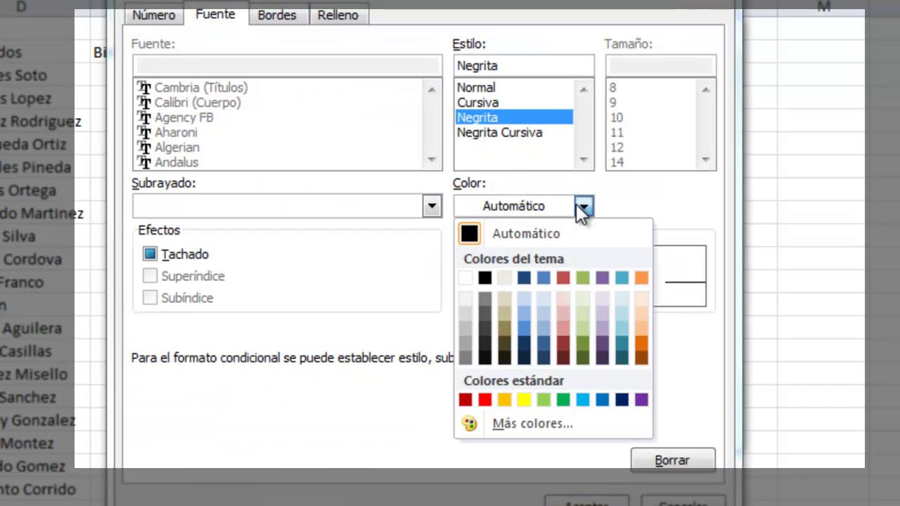
{"action": "left_click", "coordinate": [484, 399]}
{"action": "left_click", "coordinate": [586, 502]}
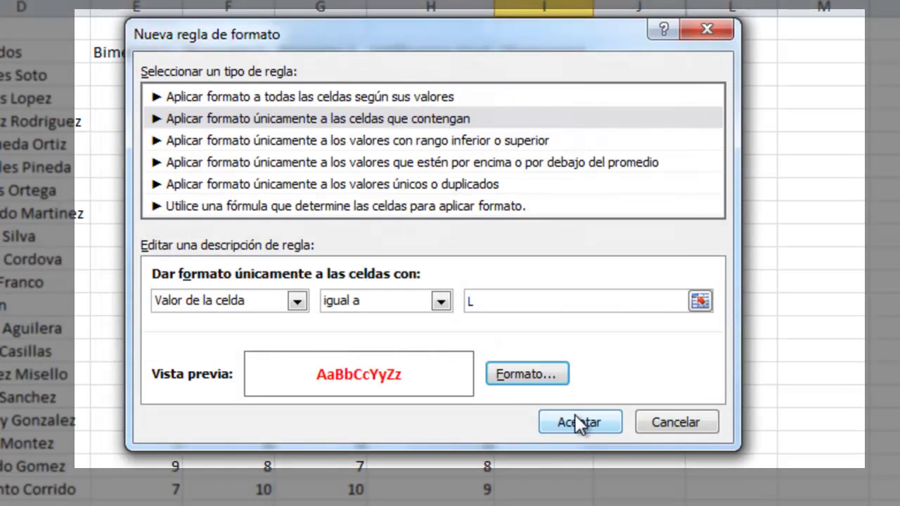
{"action": "left_click", "coordinate": [578, 422]}
{"action": "left_click", "coordinate": [563, 408]}
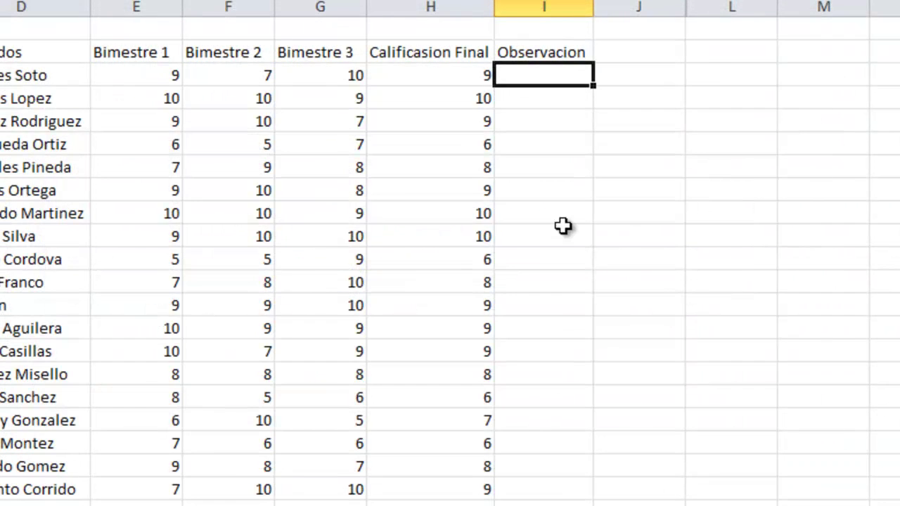
{"action": "left_click", "coordinate": [540, 97]}
{"action": "left_click", "coordinate": [547, 76]}
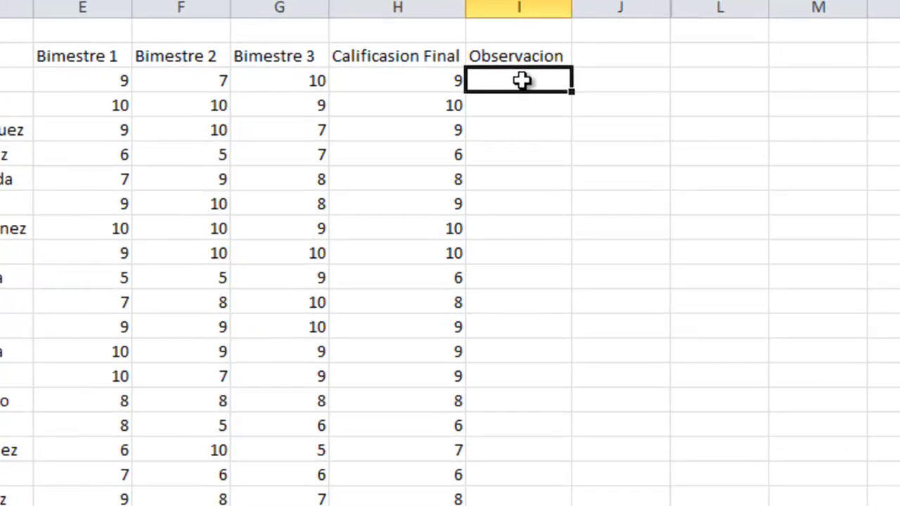
{"action": "type", "text": "J"}
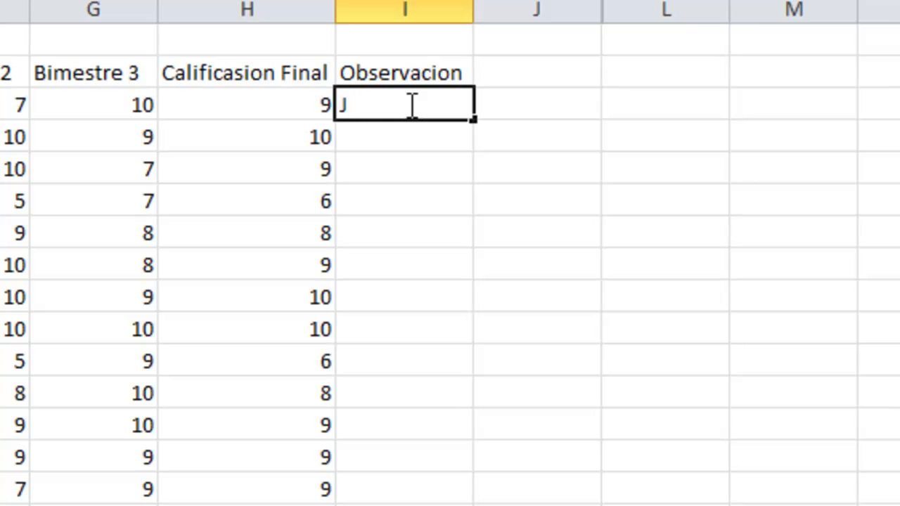
{"action": "left_click", "coordinate": [399, 160]}
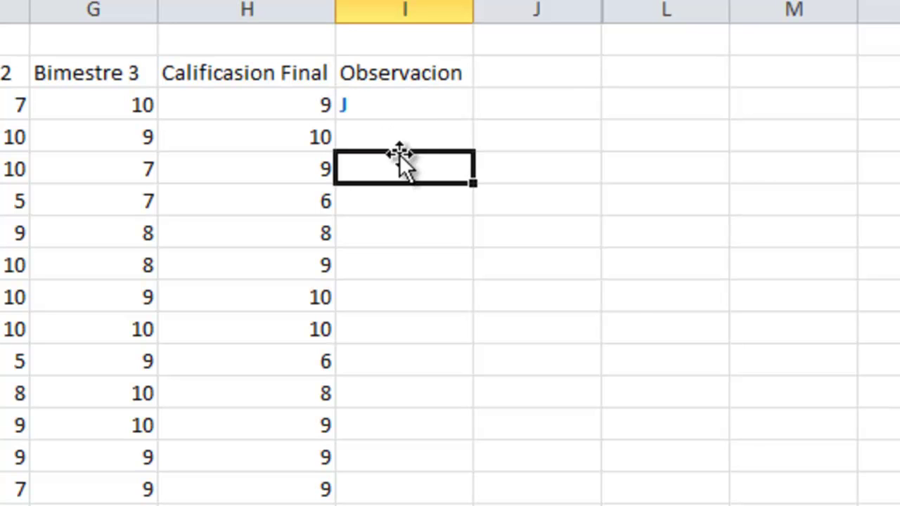
{"action": "left_click", "coordinate": [382, 117]}
{"action": "key", "text": "Delete"}
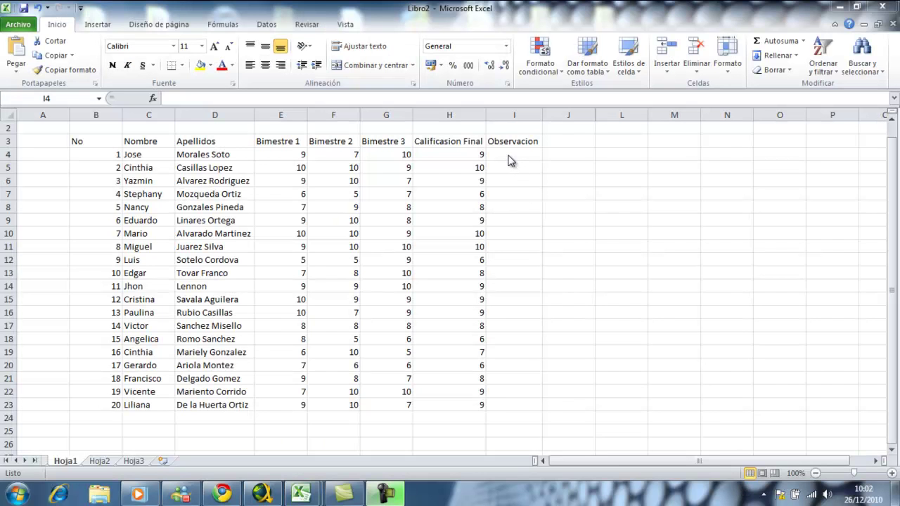
{"action": "left_click", "coordinate": [508, 155]}
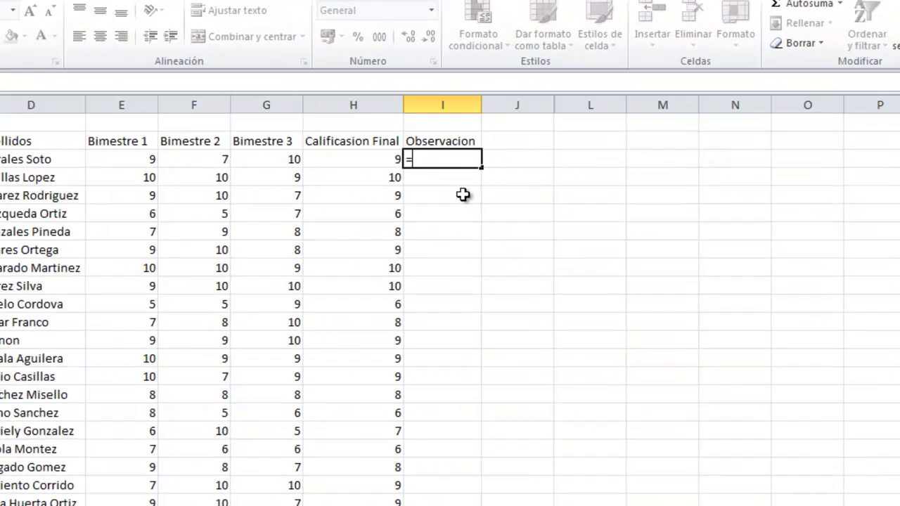
Step: Enter =si(H4<=7;"L";si(H4=8;"K";"J")) in I4
{"action": "type", "text": "=si"}
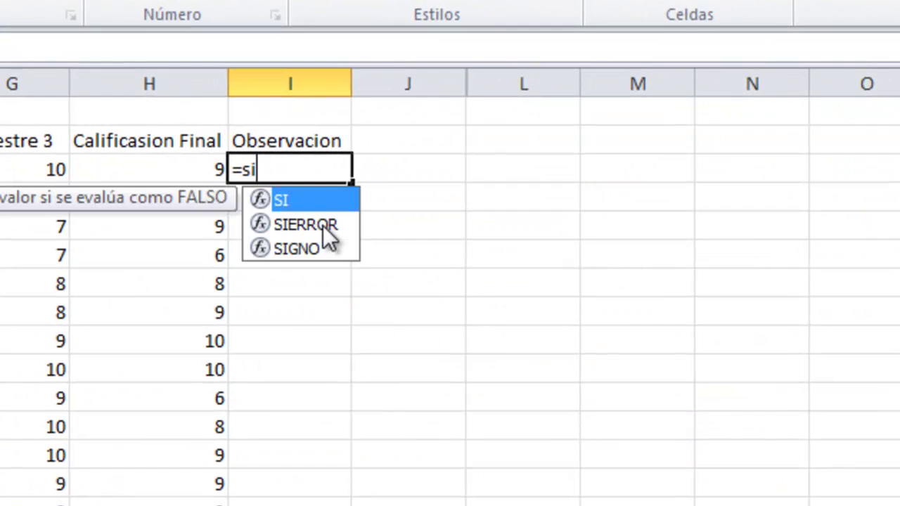
{"action": "type", "text": "("}
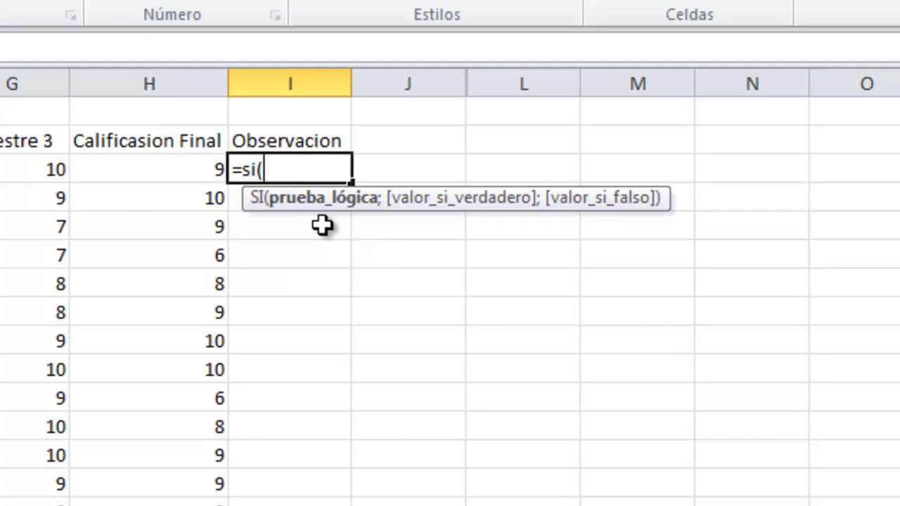
{"action": "left_click", "coordinate": [188, 169]}
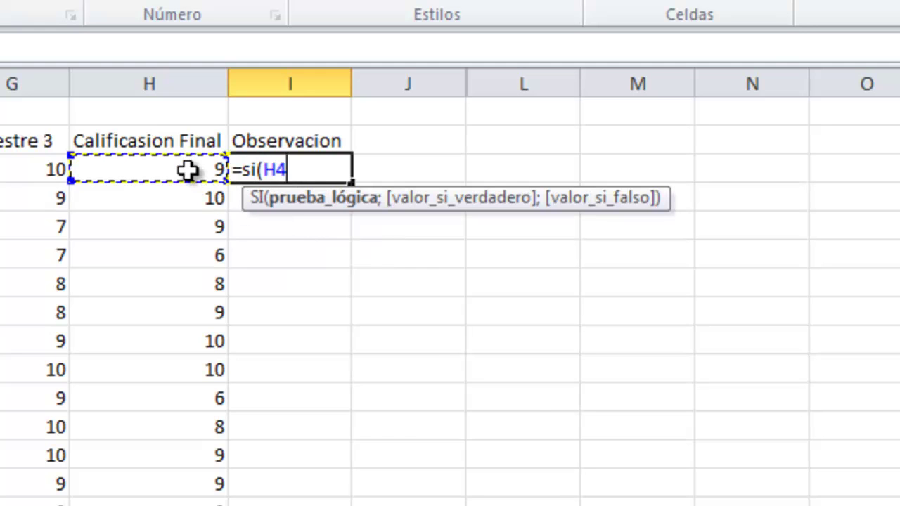
{"action": "type", "text": "<"}
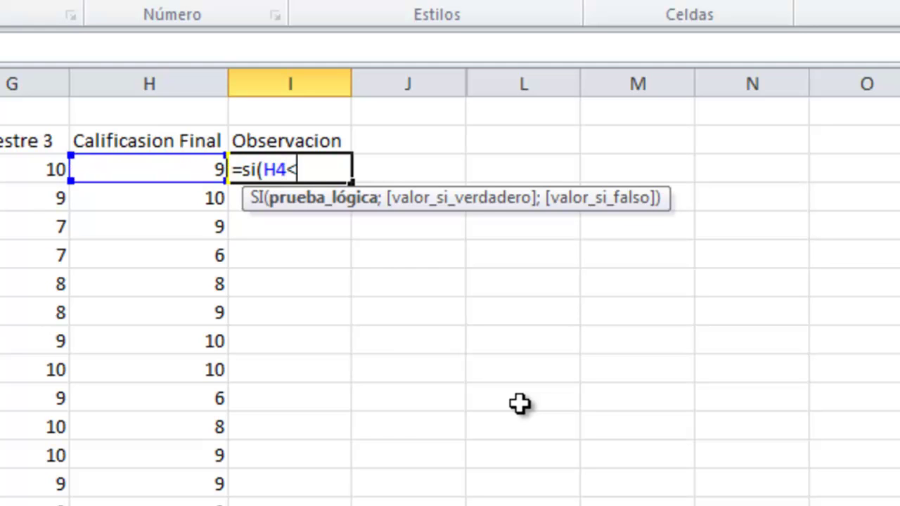
{"action": "type", "text": "=7"}
{"action": "type", "text": ";\"L"}
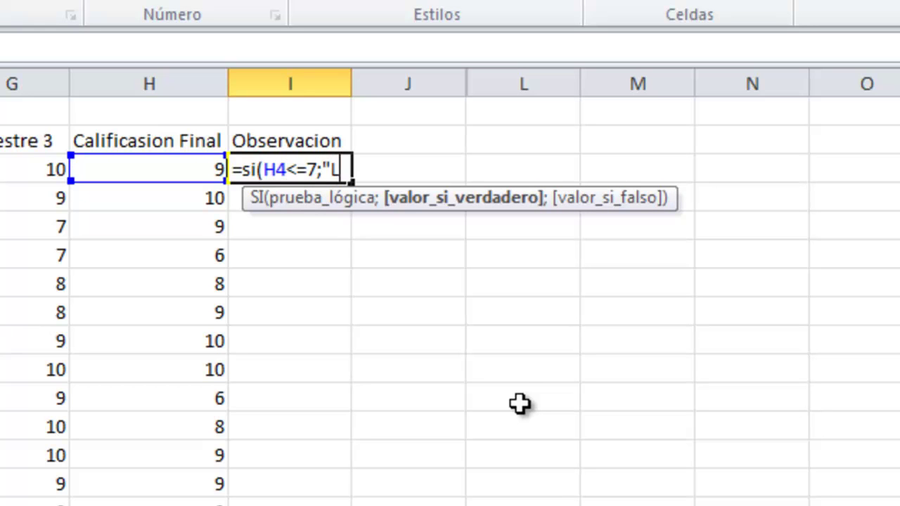
{"action": "type", "text": "\""}
{"action": "type", "text": ";"}
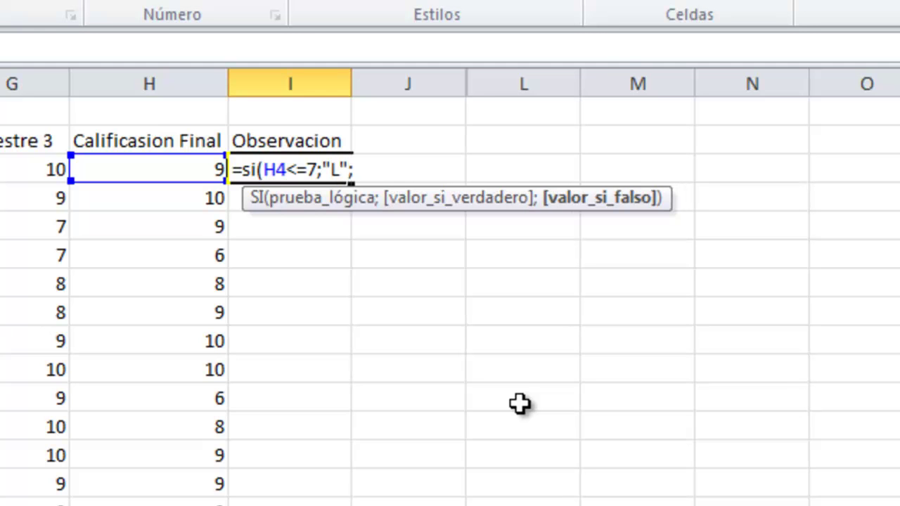
{"action": "type", "text": "si"}
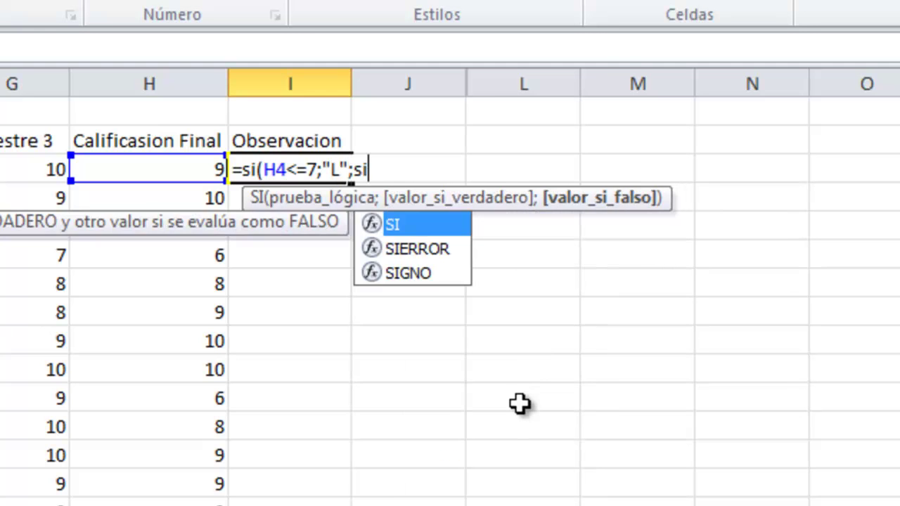
{"action": "type", "text": "("}
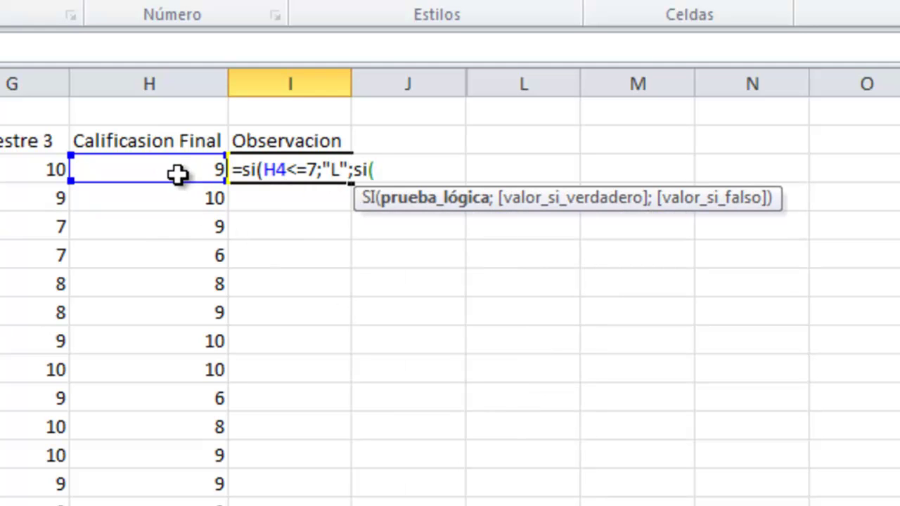
{"action": "left_click", "coordinate": [178, 175]}
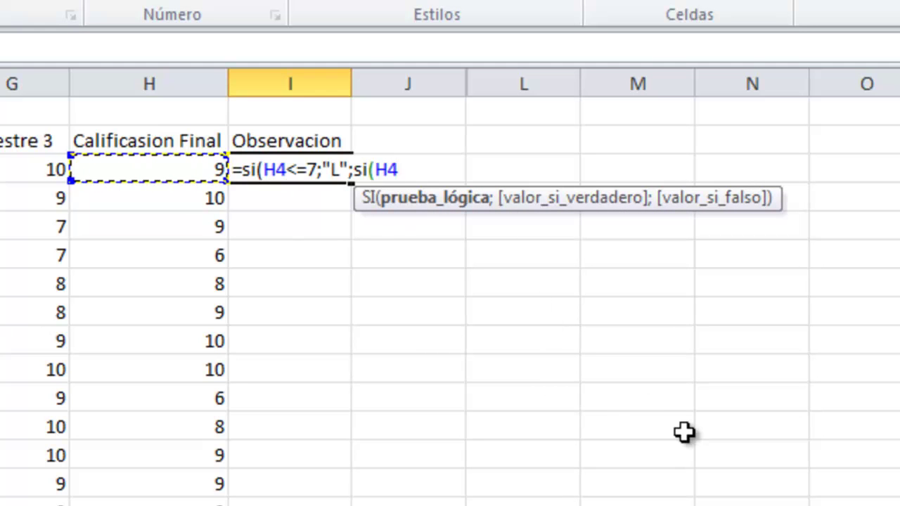
{"action": "type", "text": "=("}
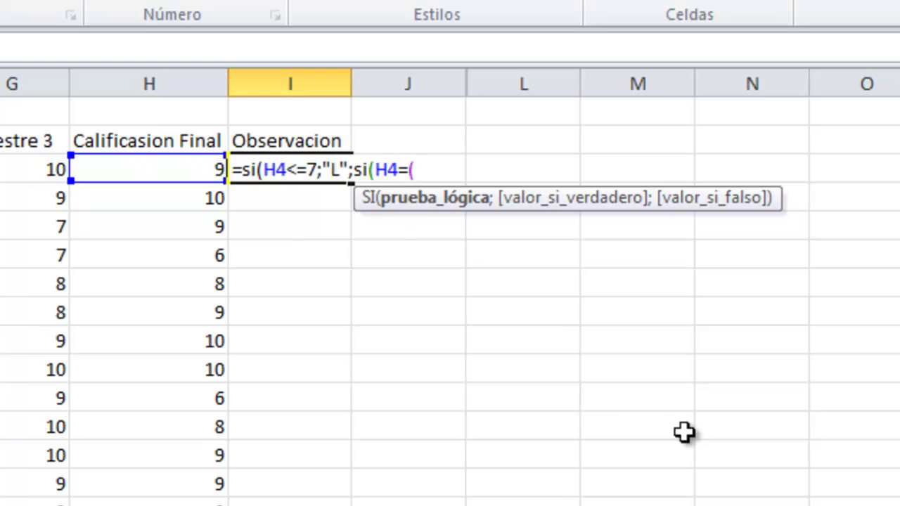
{"action": "key", "text": "BackSpace"}
{"action": "type", "text": "8;"}
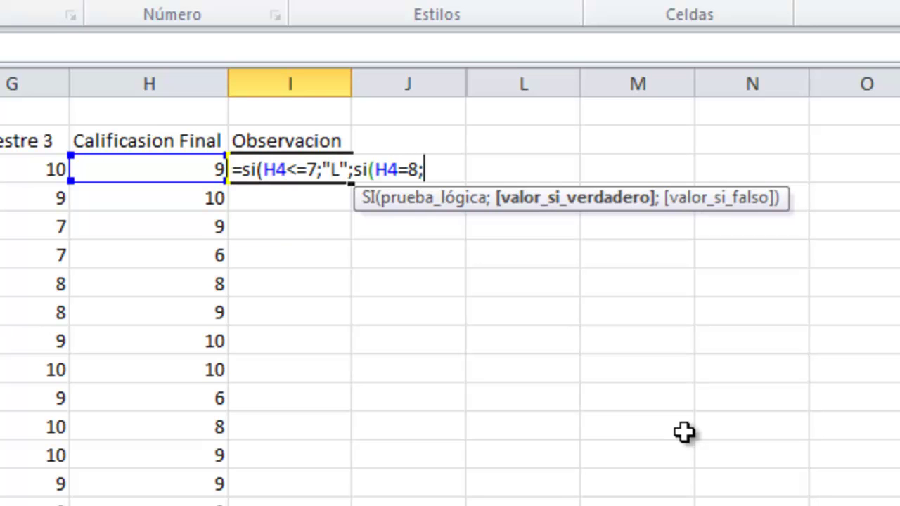
{"action": "type", "text": "\"K\""}
{"action": "type", "text": ";"}
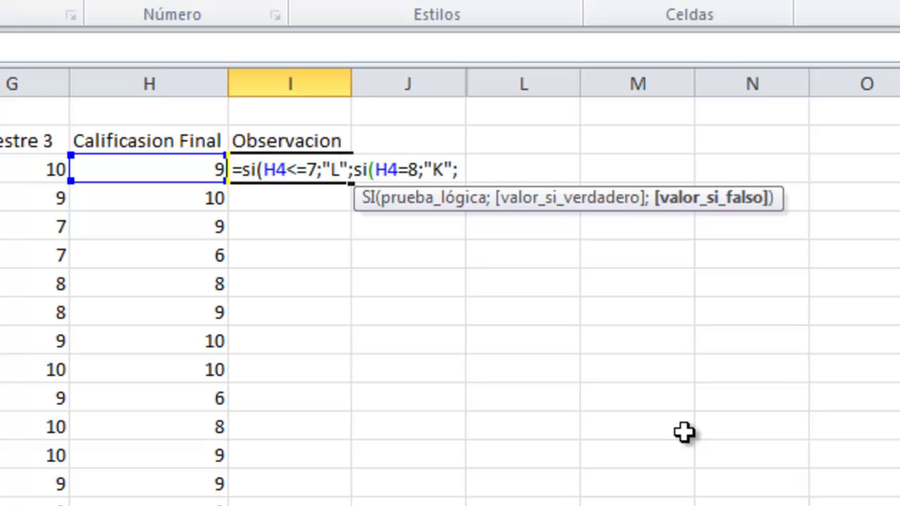
{"action": "type", "text": "\""}
{"action": "type", "text": "J\""}
{"action": "type", "text": "))"}
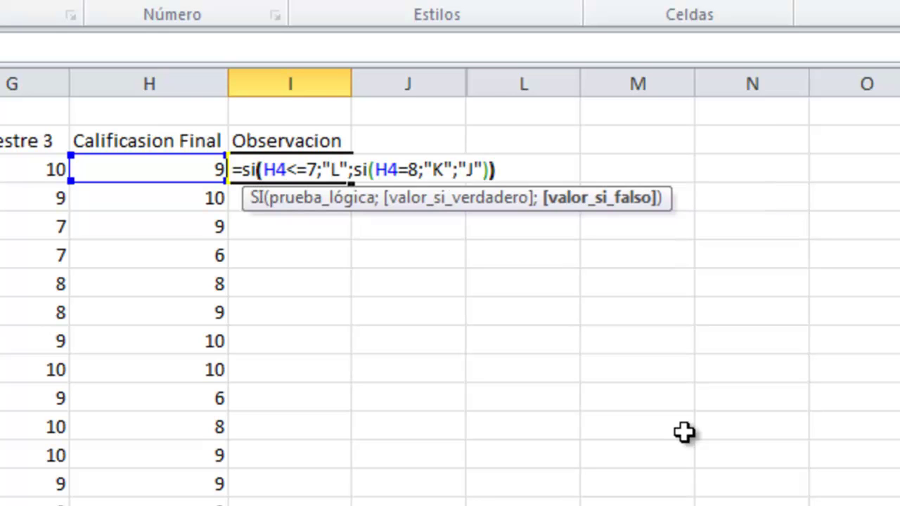
{"action": "key", "text": "Return"}
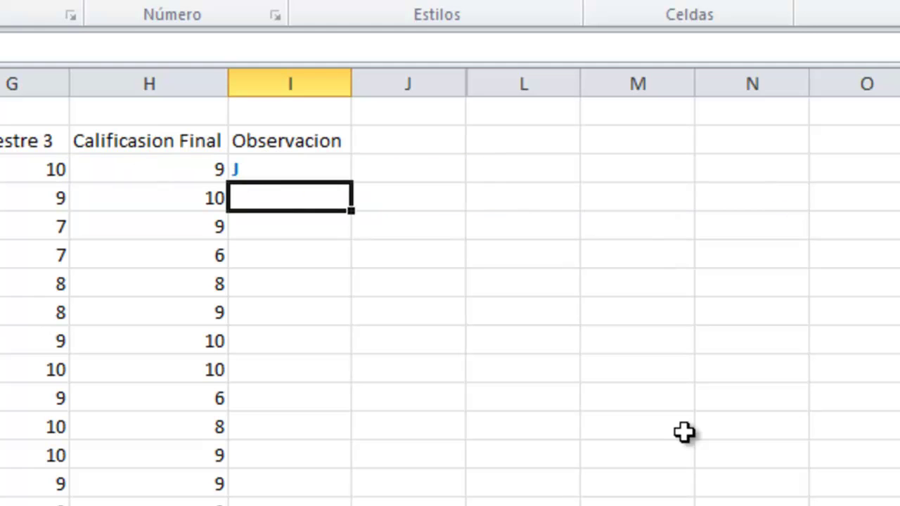
{"action": "left_click", "coordinate": [200, 167]}
Step: Extend the Observacion formula to I23 and set I4:I23 to the Wingdings font
{"action": "left_click", "coordinate": [301, 175]}
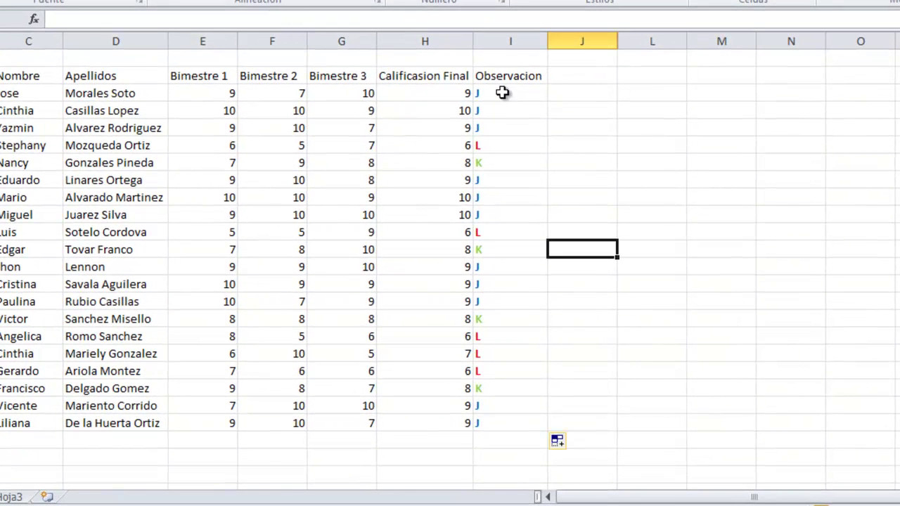
{"action": "left_click_drag", "start_coordinate": [502, 92], "coordinate": [487, 416]}
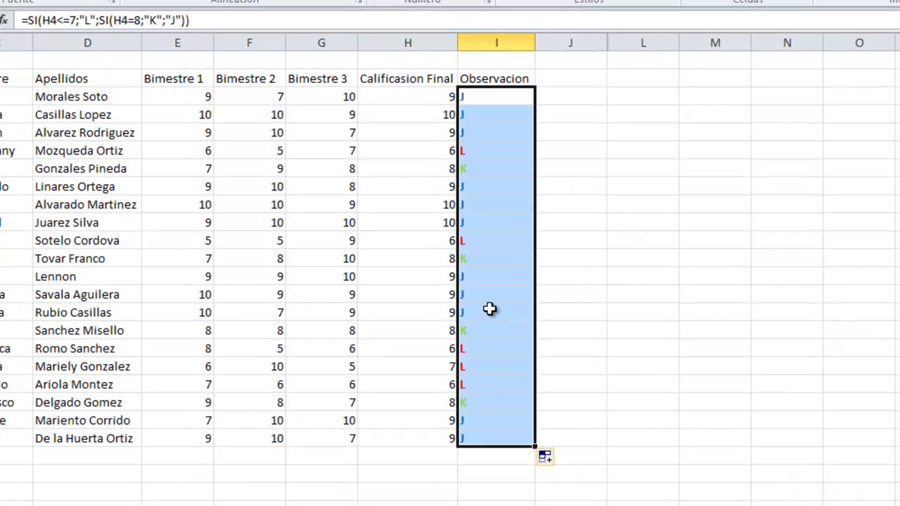
{"action": "right_click", "coordinate": [505, 300]}
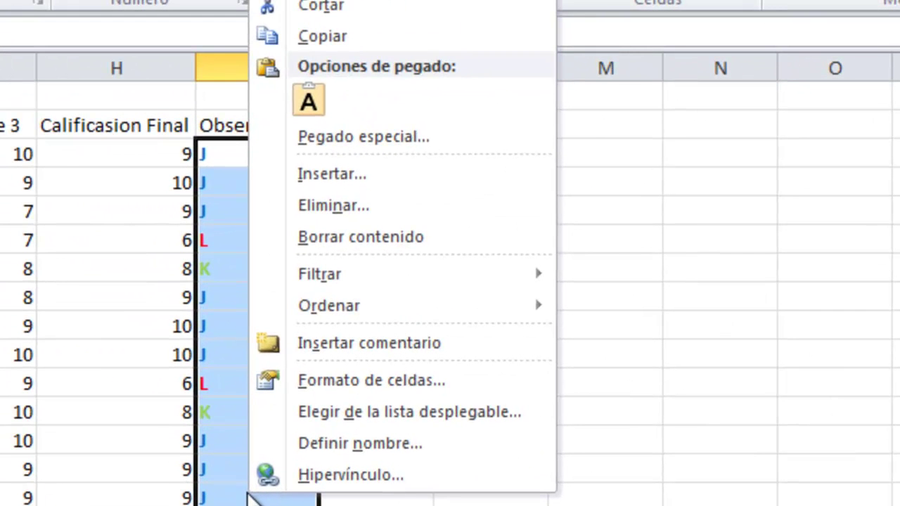
{"action": "mouse_move", "coordinate": [418, 307]}
{"action": "left_click", "coordinate": [401, 379]}
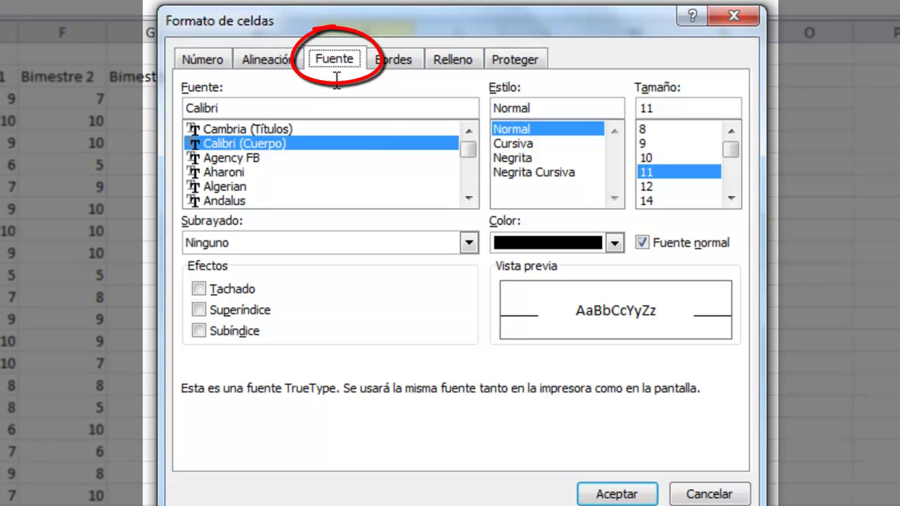
{"action": "left_click_drag", "start_coordinate": [471, 156], "coordinate": [468, 193]}
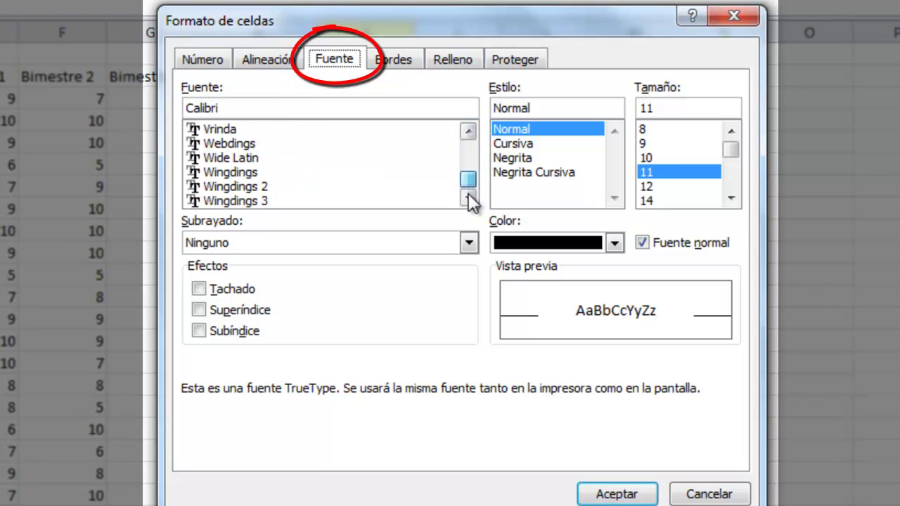
{"action": "left_click", "coordinate": [240, 176]}
{"action": "left_click", "coordinate": [616, 494]}
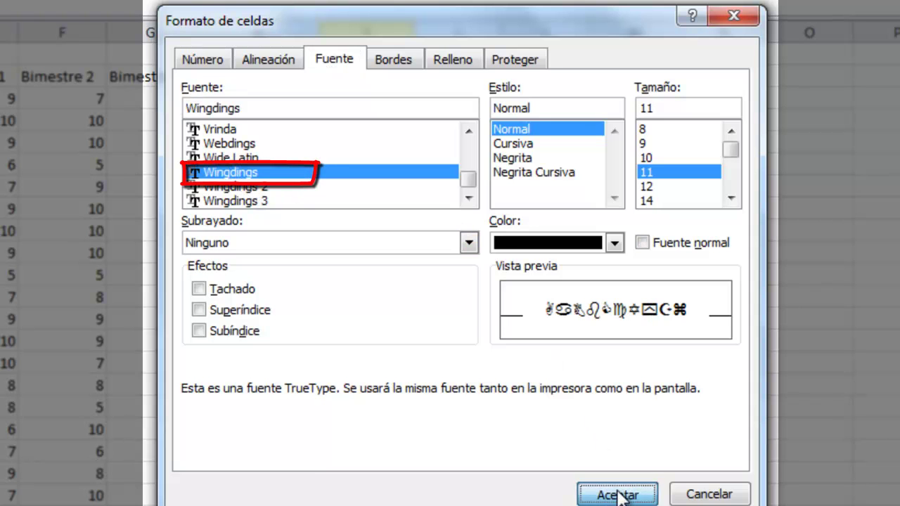
{"action": "left_click", "coordinate": [476, 191]}
{"action": "left_click_drag", "start_coordinate": [376, 104], "coordinate": [362, 505]}
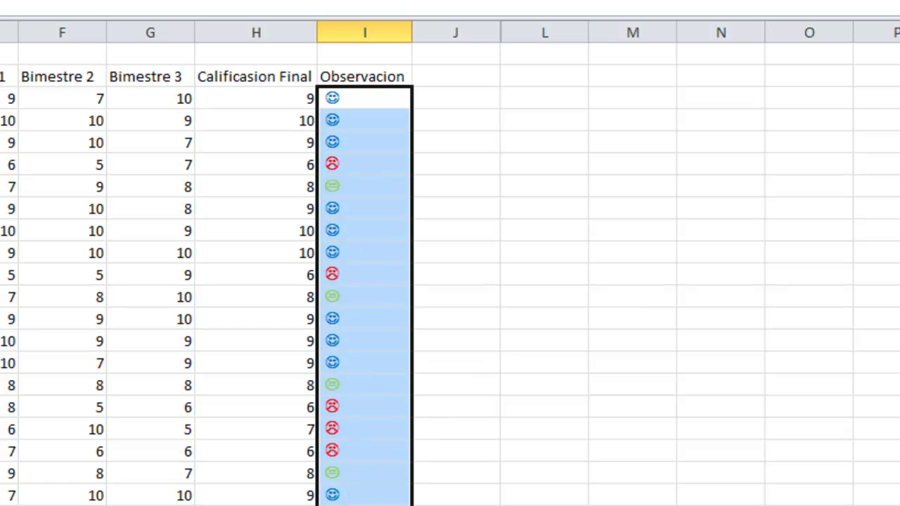
Step: Make the I4:I23 smiley faces bold at font size 20
{"action": "right_click", "coordinate": [359, 305]}
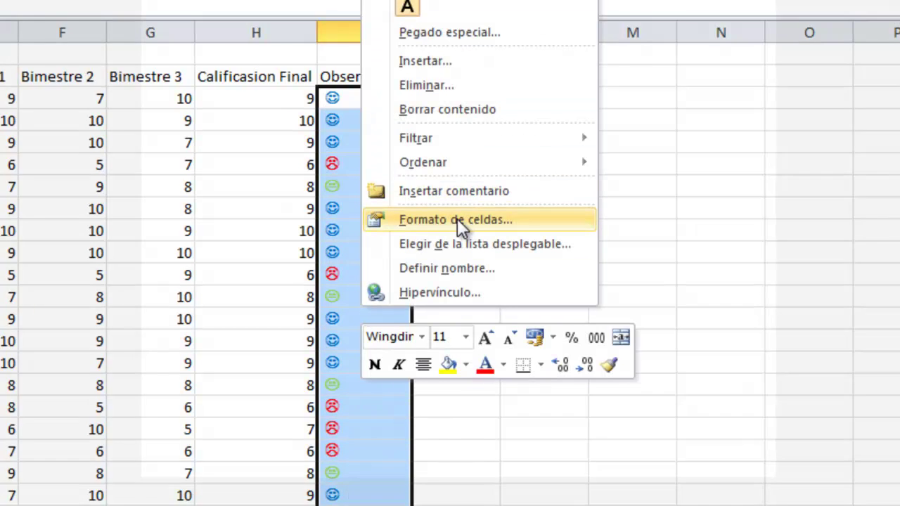
{"action": "left_click", "coordinate": [458, 220]}
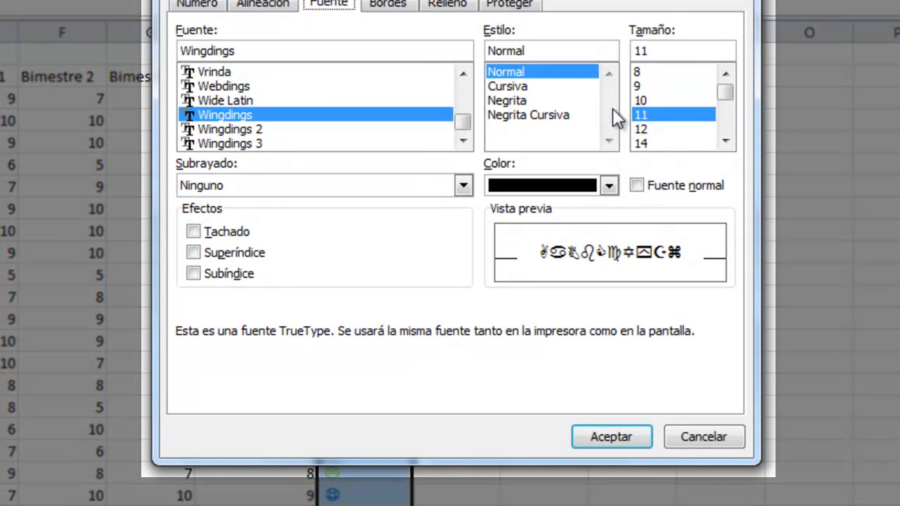
{"action": "left_click", "coordinate": [725, 143]}
{"action": "left_click", "coordinate": [725, 142]}
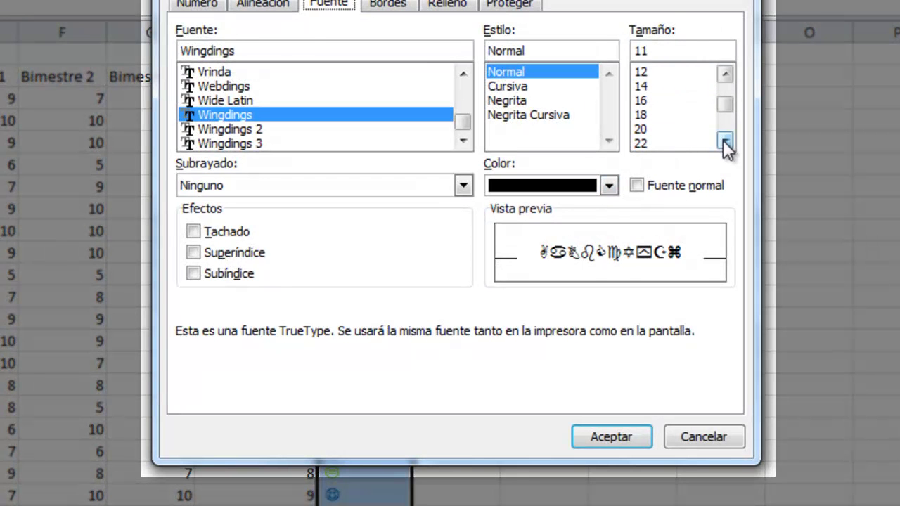
{"action": "left_click", "coordinate": [665, 131]}
{"action": "left_click", "coordinate": [509, 100]}
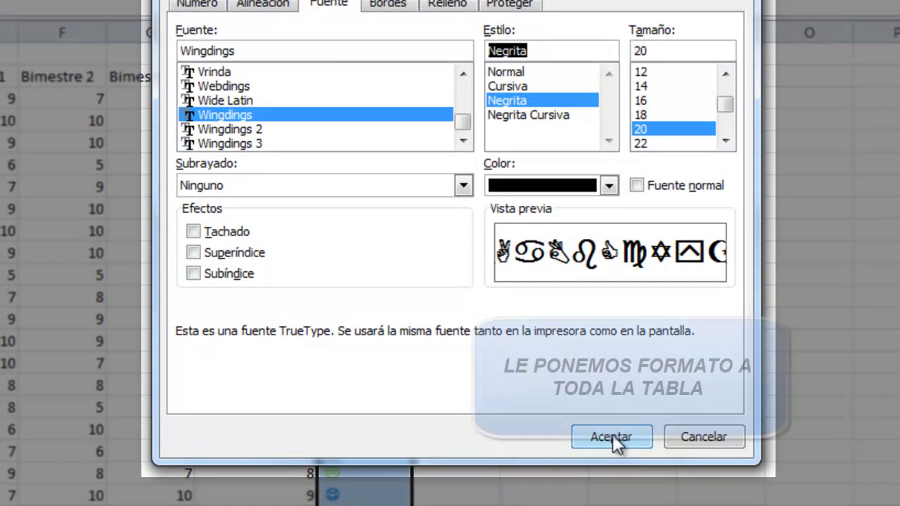
{"action": "left_click", "coordinate": [612, 437]}
{"action": "left_click", "coordinate": [518, 237]}
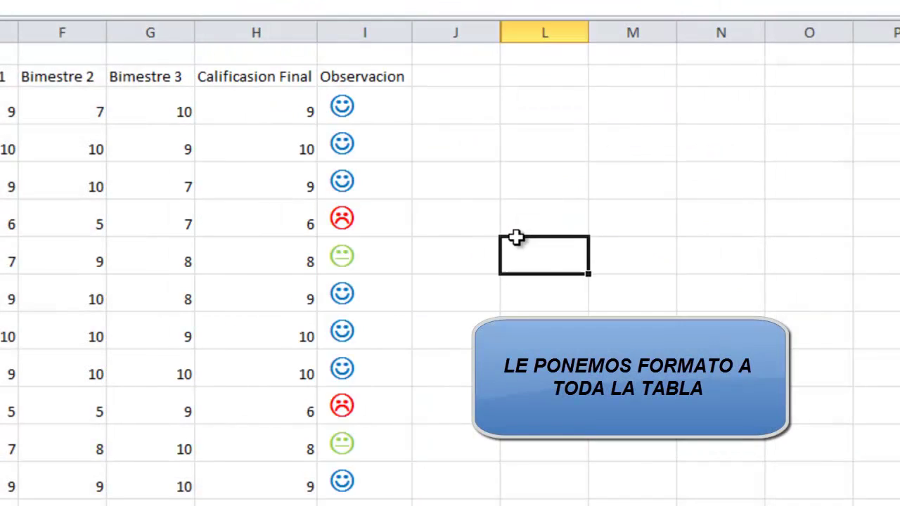